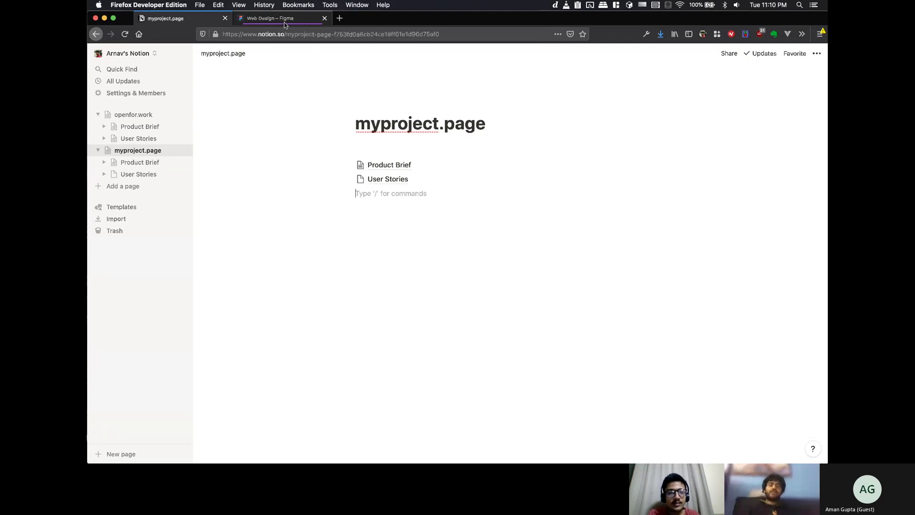
- Switch to the Web Design file in Figma and pan across the Admin Panel canvas
left_click(284, 21)
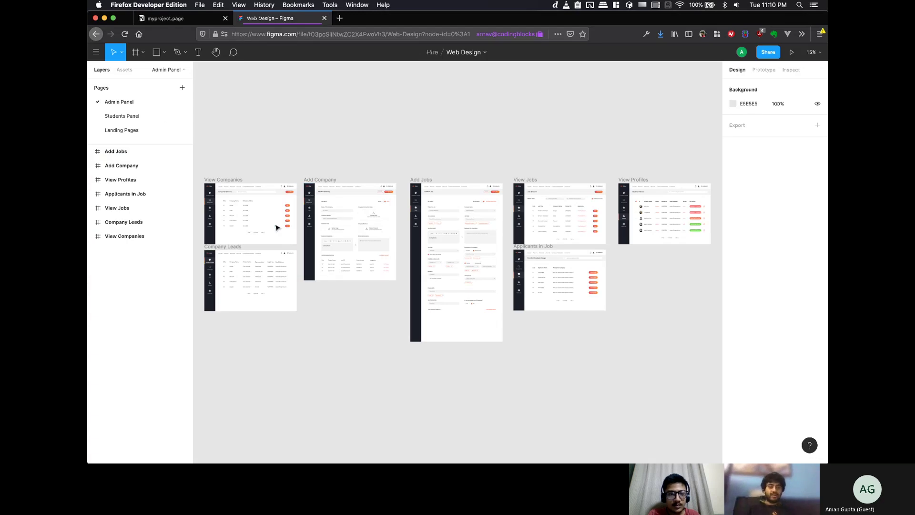
scroll(276, 227, "left", 2)
scroll(276, 227, "down", 1)
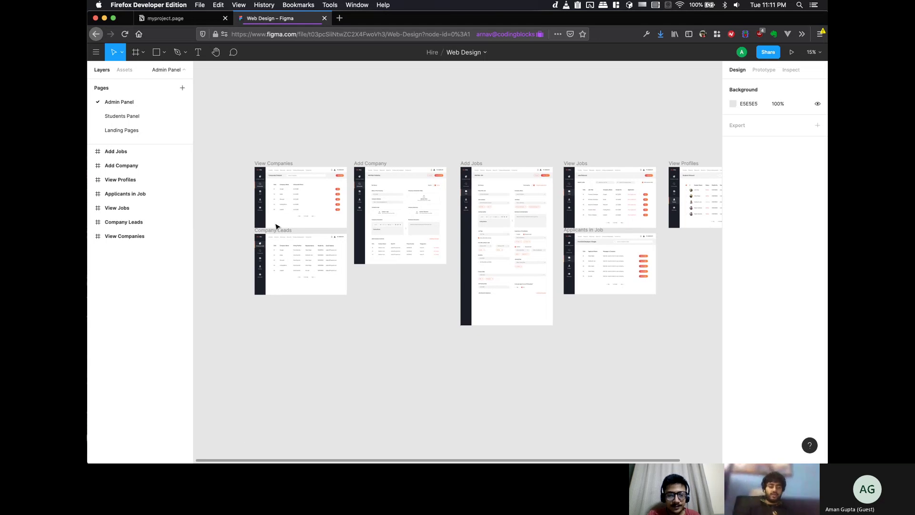
scroll(276, 227, "up", 8)
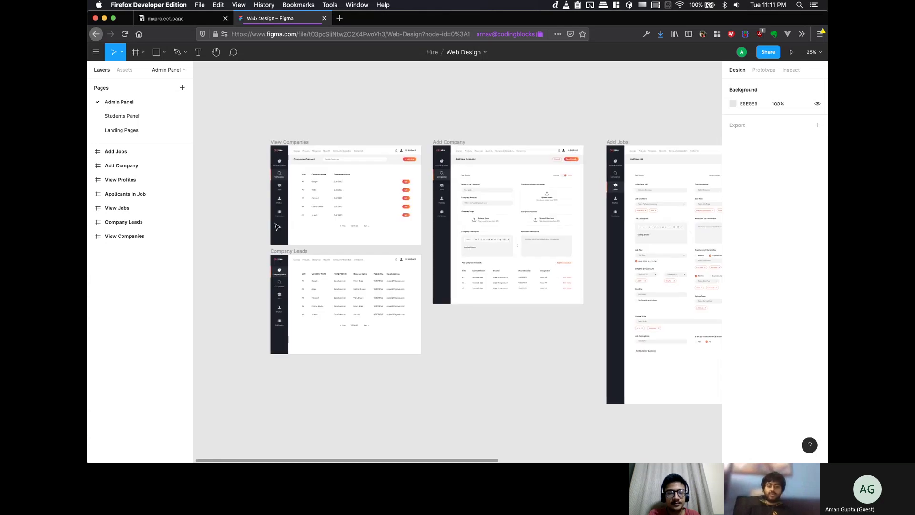
scroll(276, 227, "left", 8)
scroll(276, 227, "up", 3)
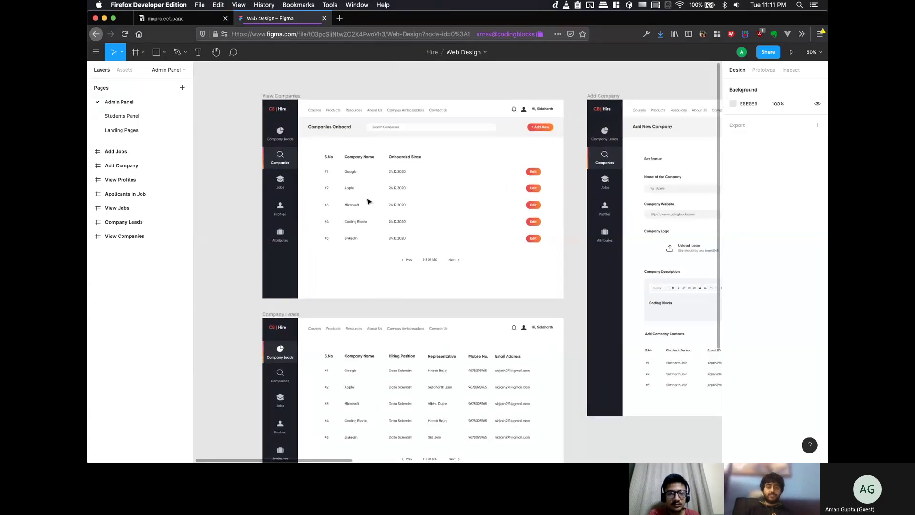
scroll(379, 219, "right", 10)
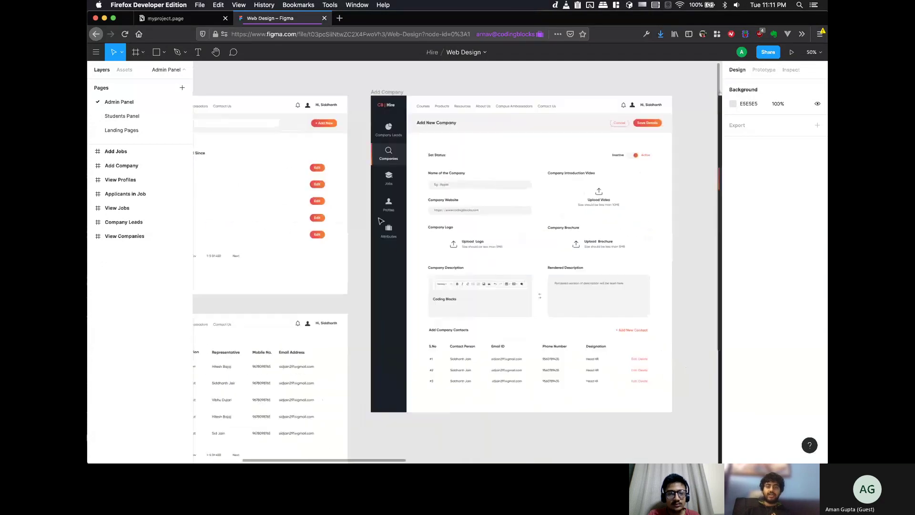
scroll(379, 219, "right", 2)
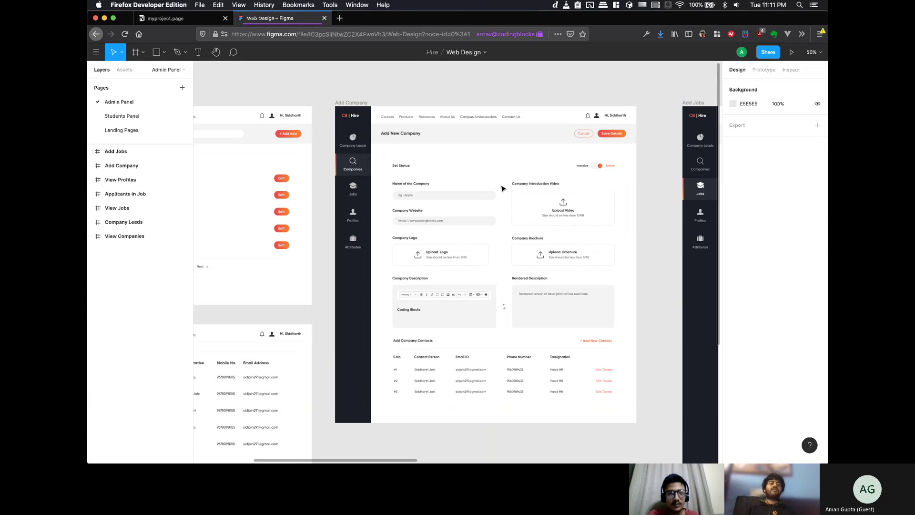
scroll(503, 189, "right", 3)
scroll(503, 188, "down", 1)
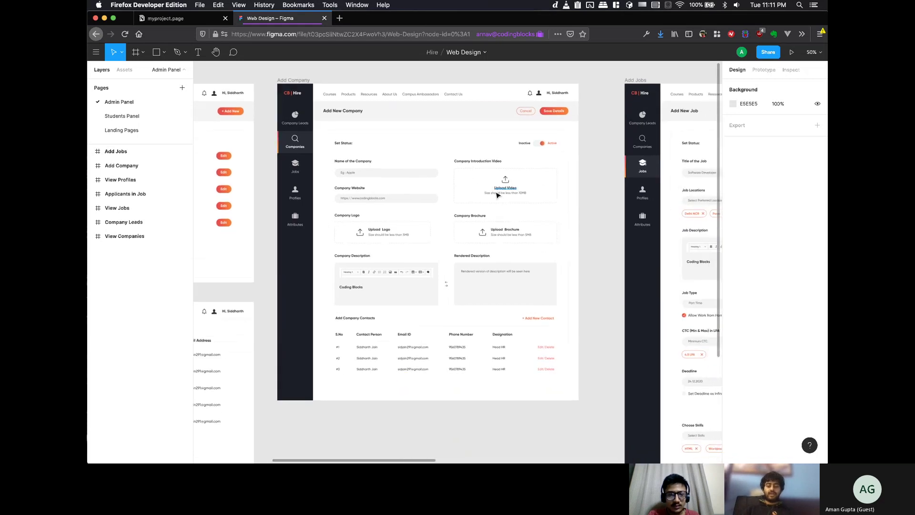
- Zoom to 100% and pan through the Add Company and Add New Job form details
key("shift+0")
scroll(534, 177, "up", 3)
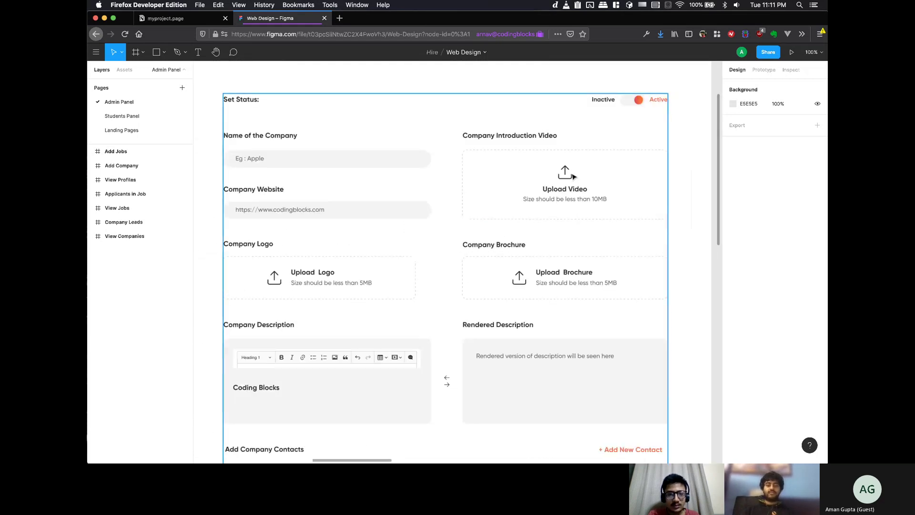
scroll(573, 177, "left", 2)
scroll(573, 176, "down", 3)
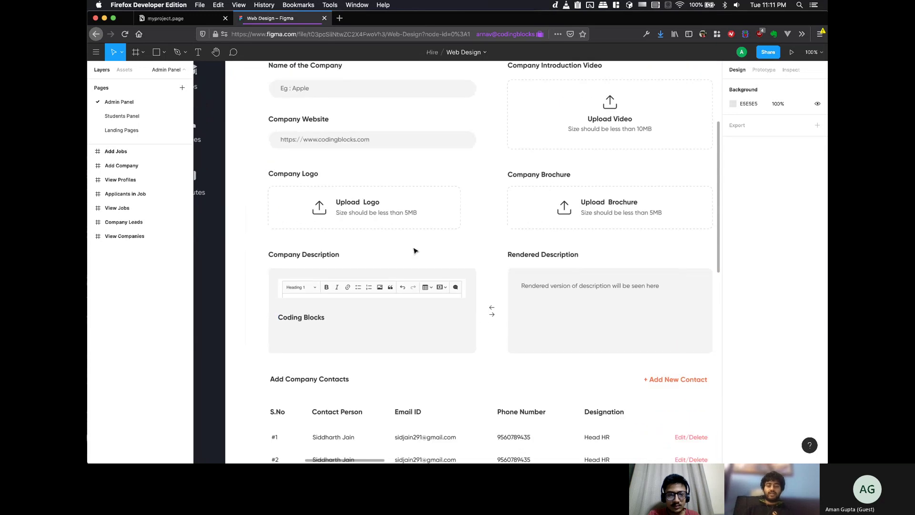
scroll(414, 251, "down", 5)
scroll(414, 251, "right", 5)
scroll(413, 251, "up", 3)
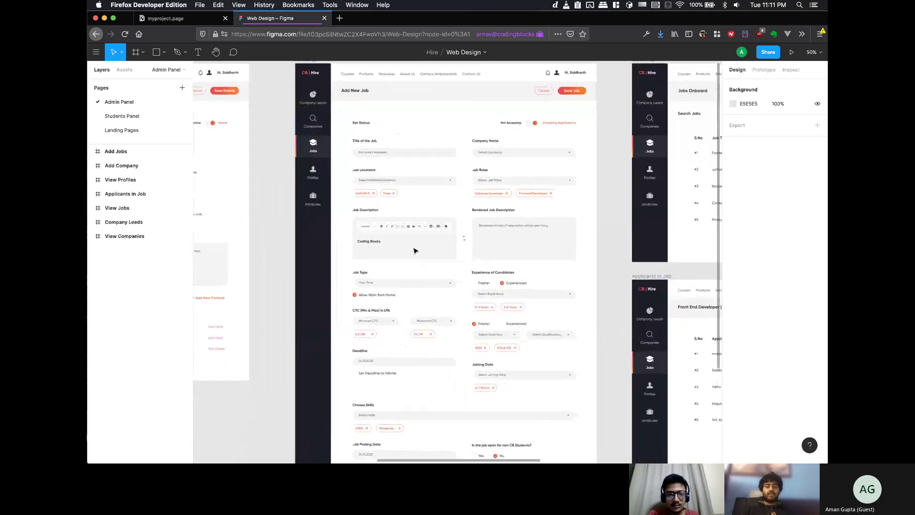
scroll(414, 251, "down", 2)
scroll(414, 251, "right", 3)
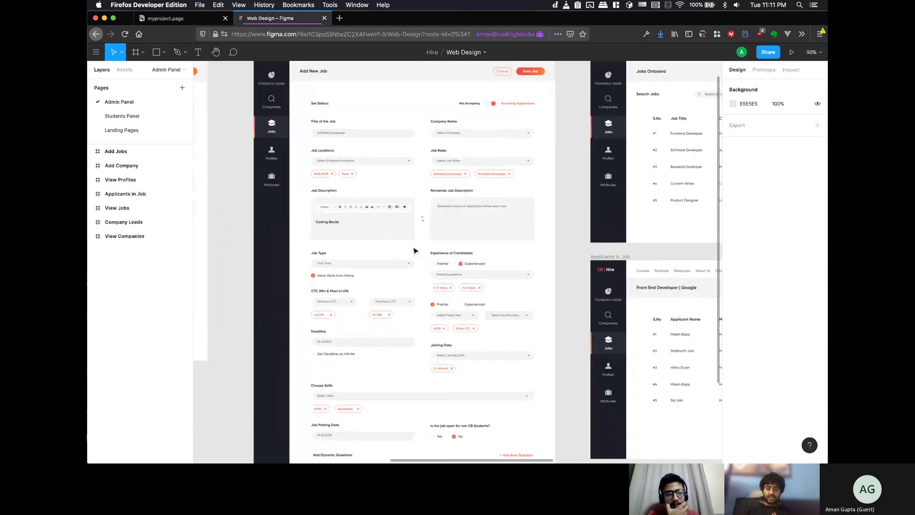
scroll(413, 251, "up", 5)
scroll(414, 251, "left", 3)
scroll(413, 251, "up", 2)
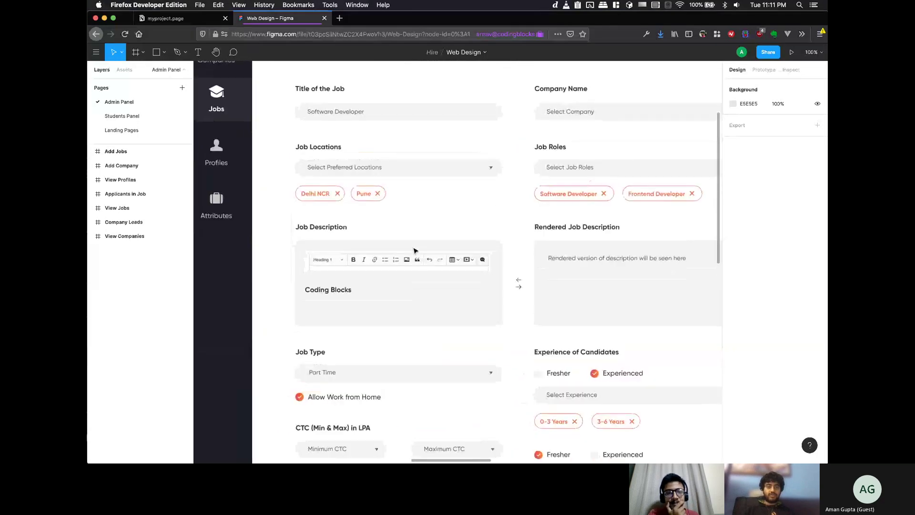
scroll(414, 251, "up", 1)
scroll(414, 250, "right", 1)
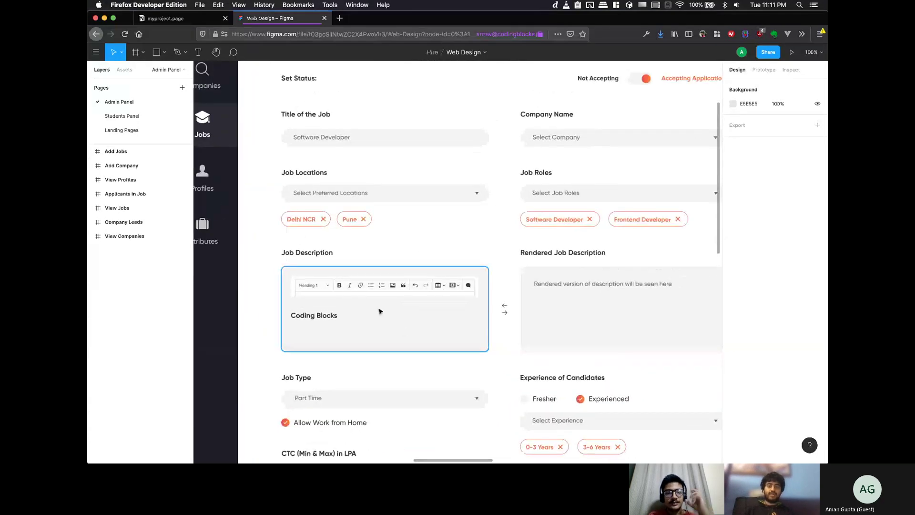
scroll(378, 309, "down", 5)
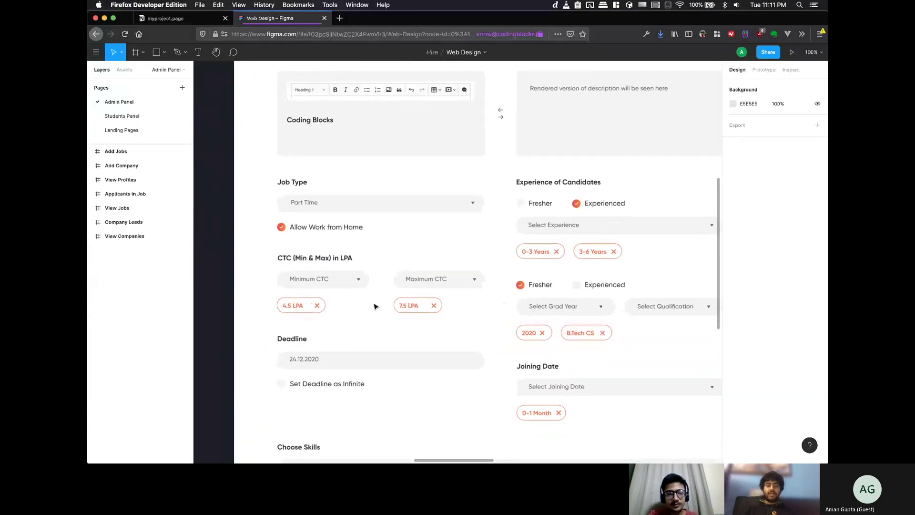
scroll(374, 307, "down", 5)
scroll(374, 306, "up", 1)
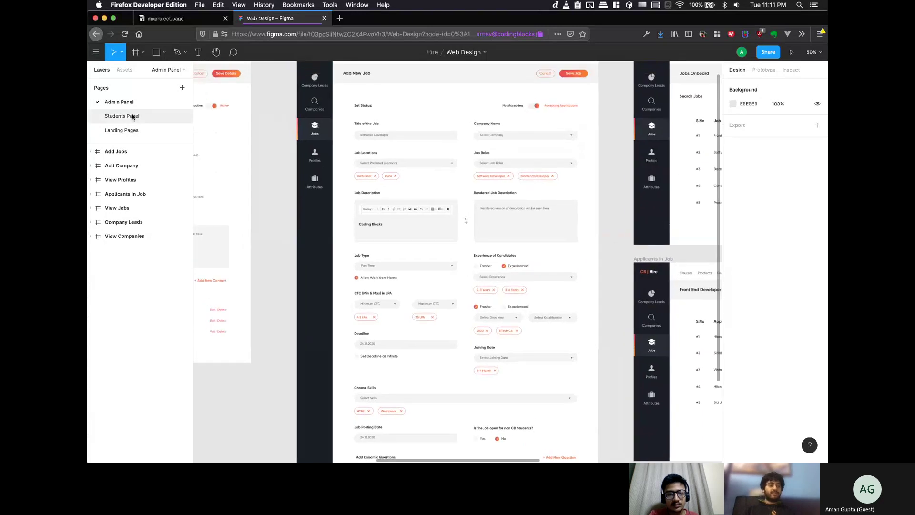
- Go to the Students Panel page and pan across the Jobs_Students and Profile_Students frames
left_click(134, 119)
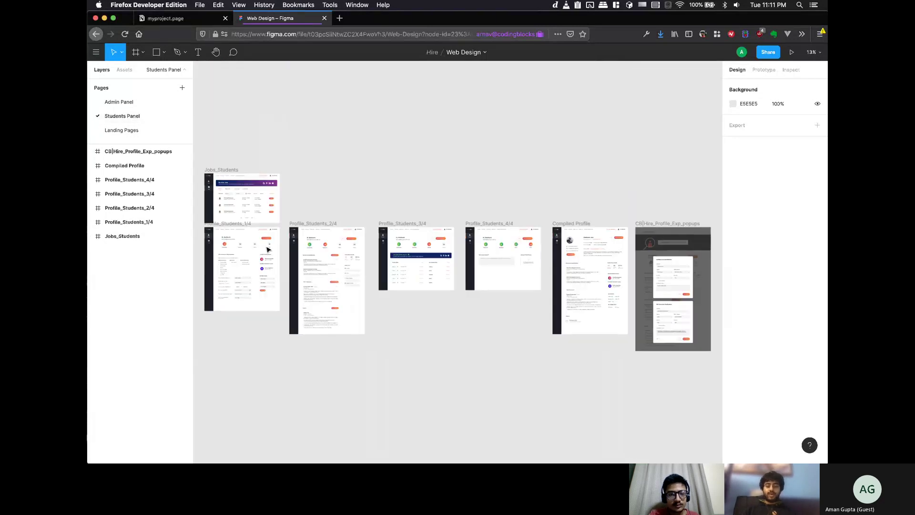
scroll(267, 249, "up", 5)
scroll(267, 250, "left", 5)
scroll(267, 249, "up", 5)
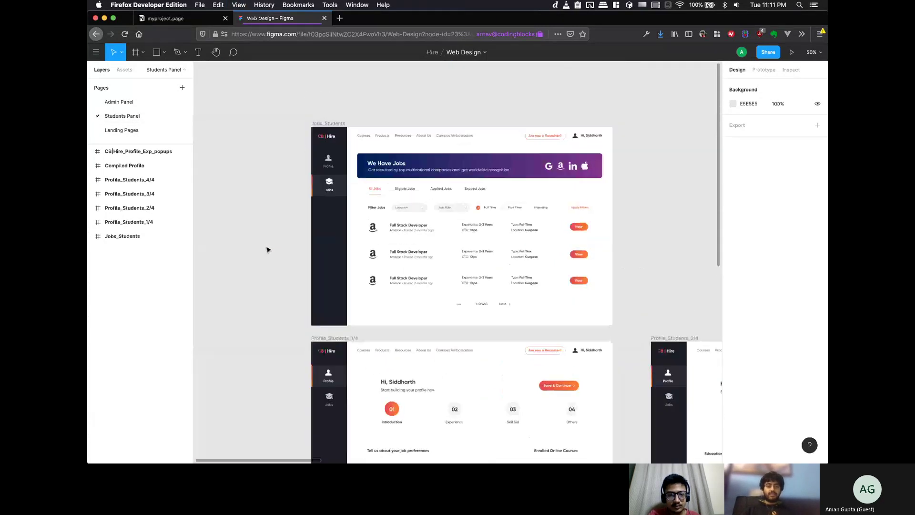
scroll(267, 249, "down", 5)
scroll(267, 249, "right", 1)
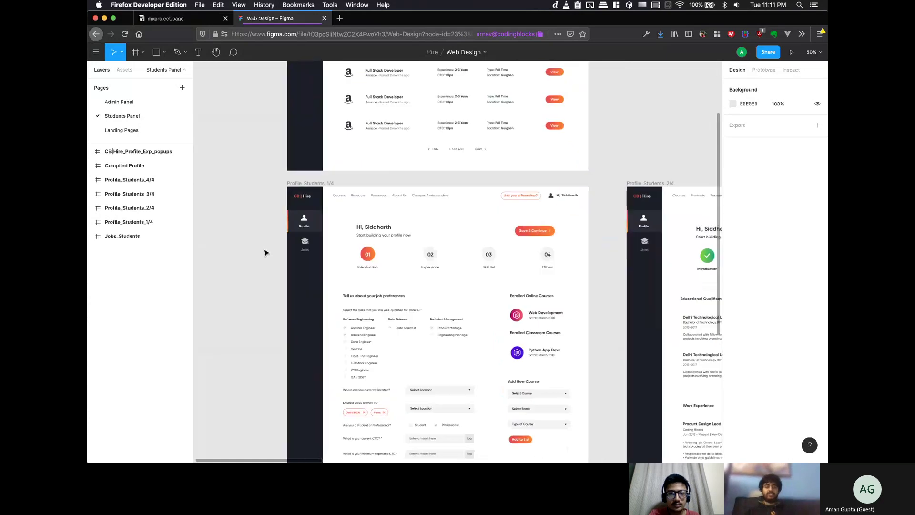
scroll(267, 256, "down", 3)
scroll(267, 257, "right", 5)
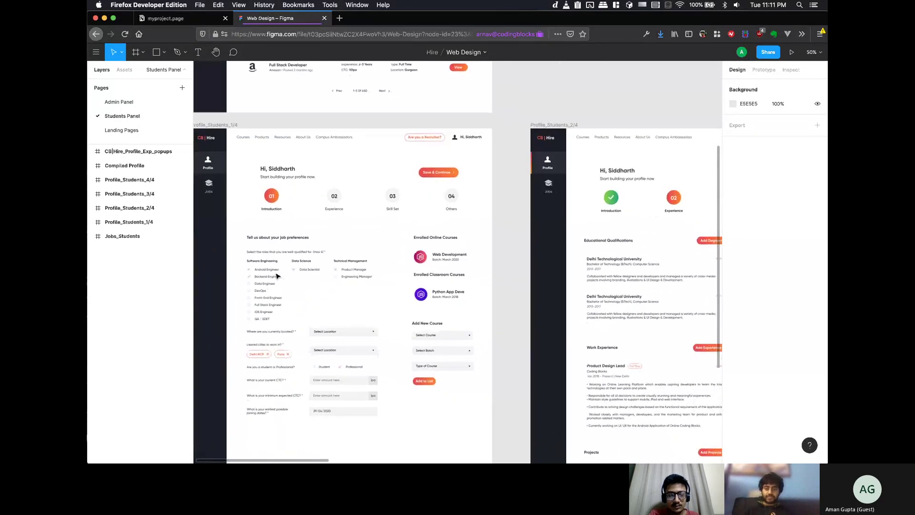
scroll(456, 263, "right", 3)
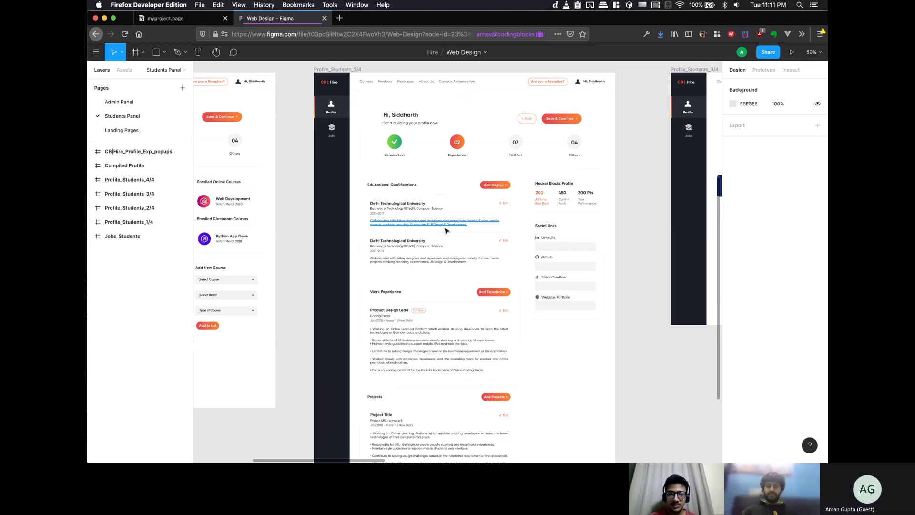
key("super+Tab")
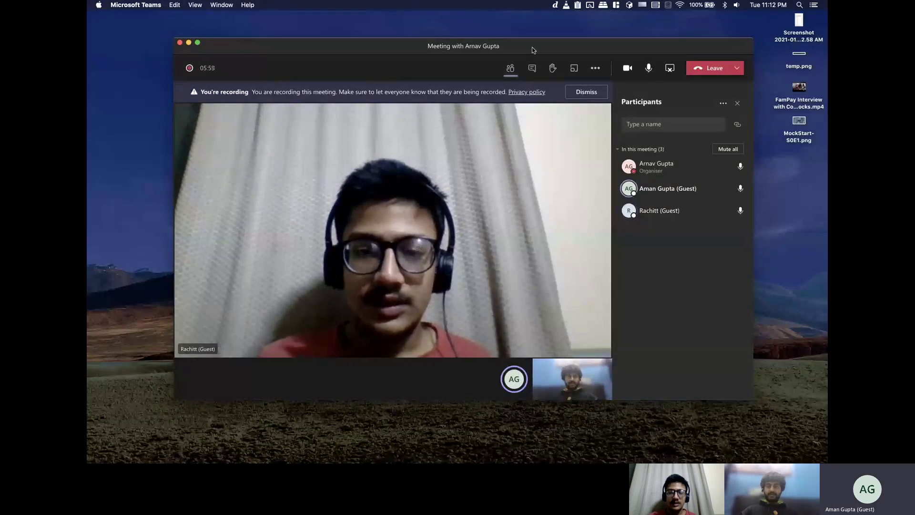
left_click_drag(533, 51, 531, 50)
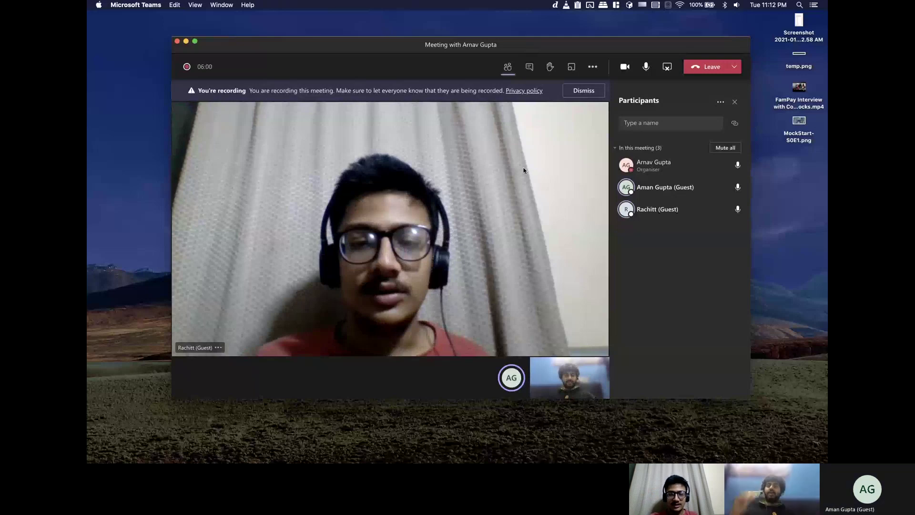
left_click_drag(546, 48, 552, 61)
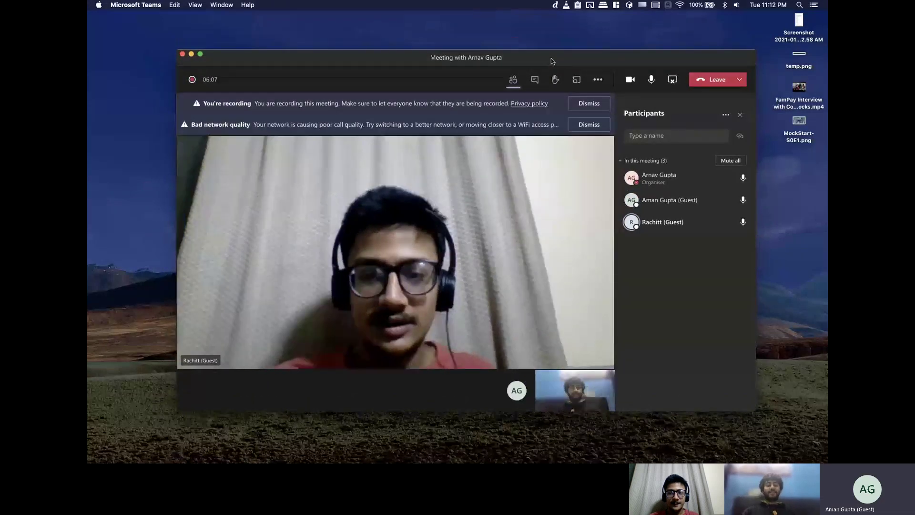
key("super+Tab")
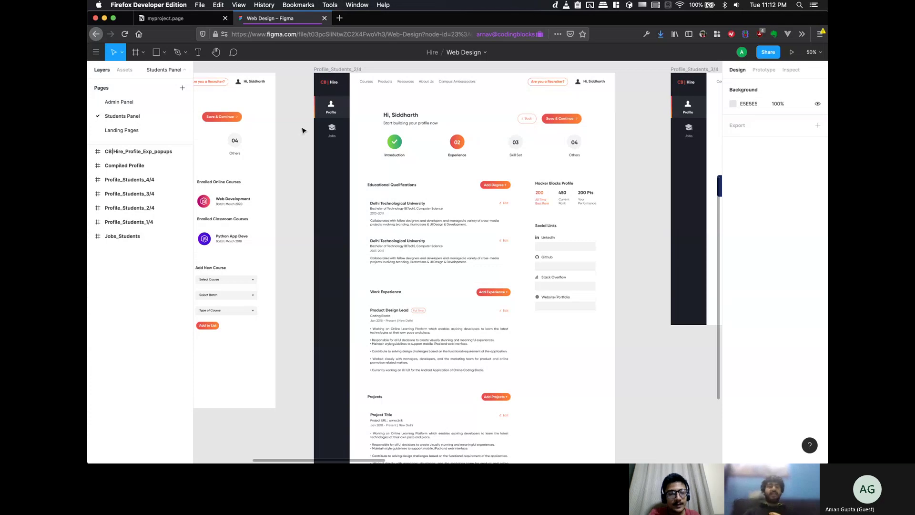
- Back in Notion, skim the Product Brief, then open myproject.page's empty User Stories page
left_click(167, 18)
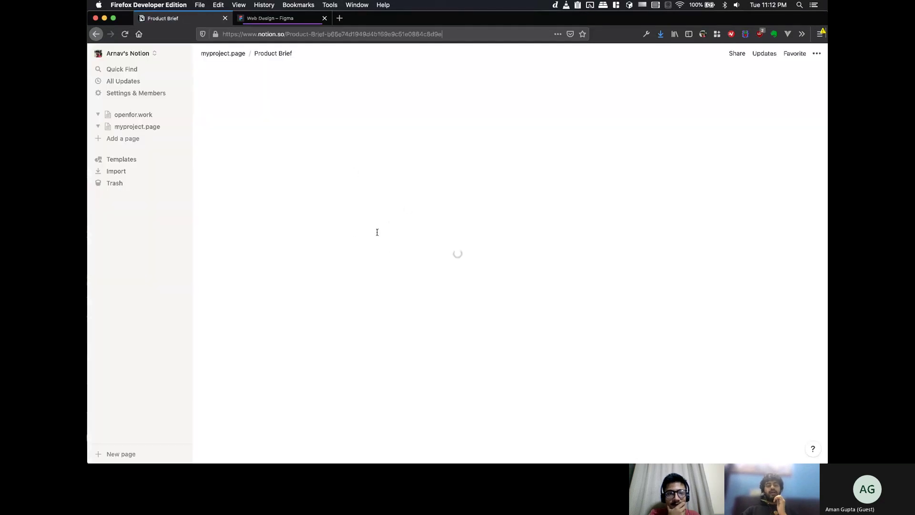
scroll(377, 232, "down", 3)
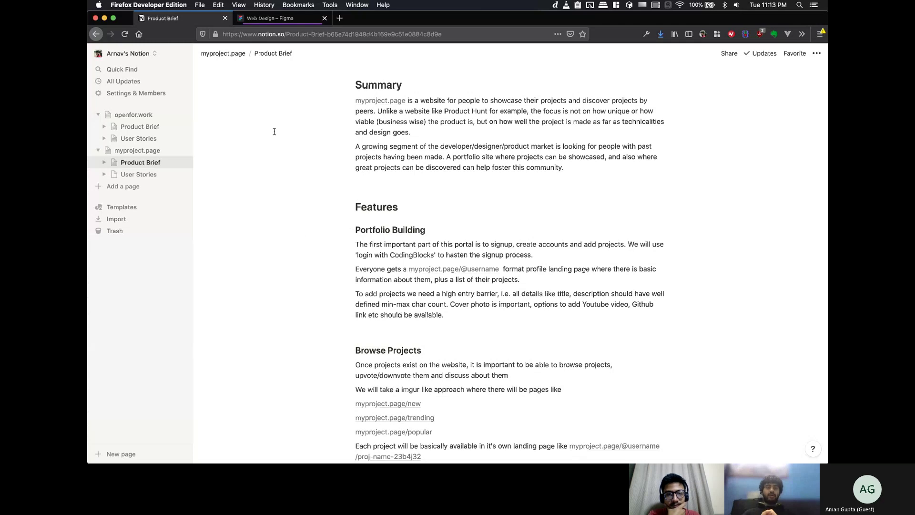
left_click(145, 175)
- Add an 'Adding Content' Heading 2 at the top of the page body
key("Return")
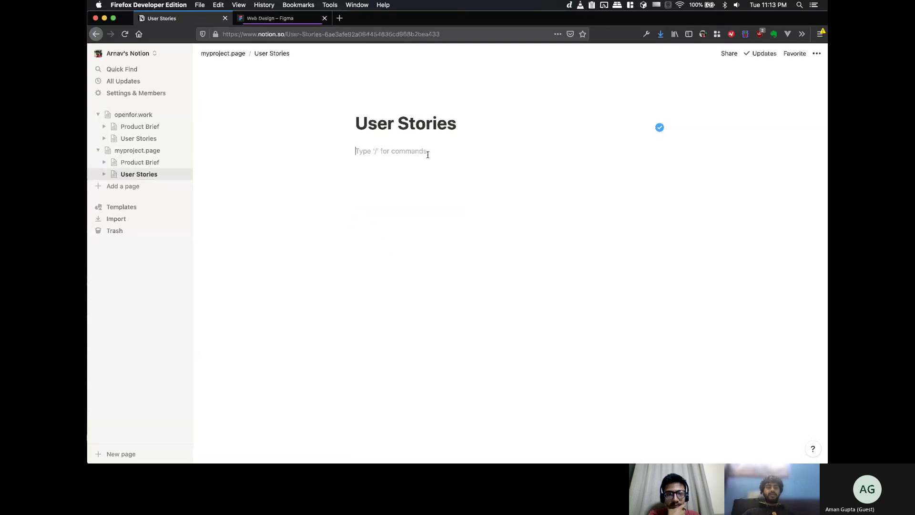
key("Return")
type("#")
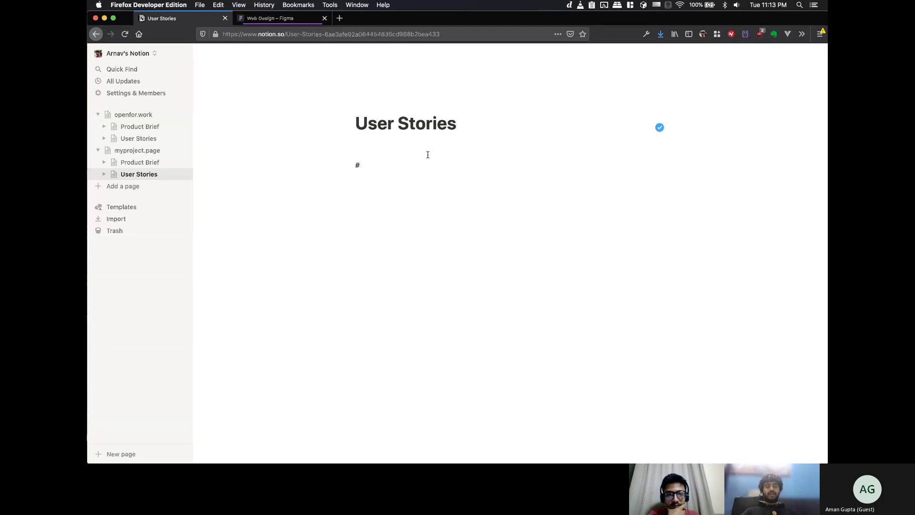
key("BackSpace")
type("##")
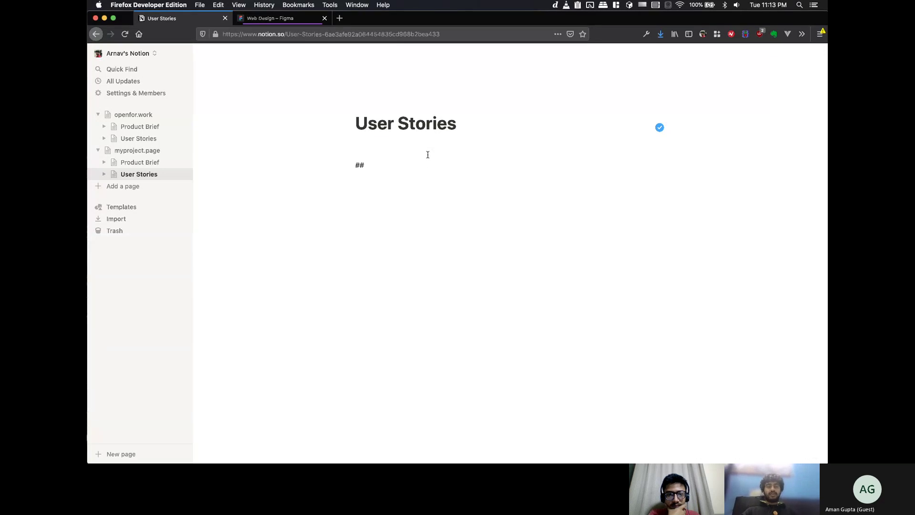
key("BackSpace")
key("BackSpace")
type("## ")
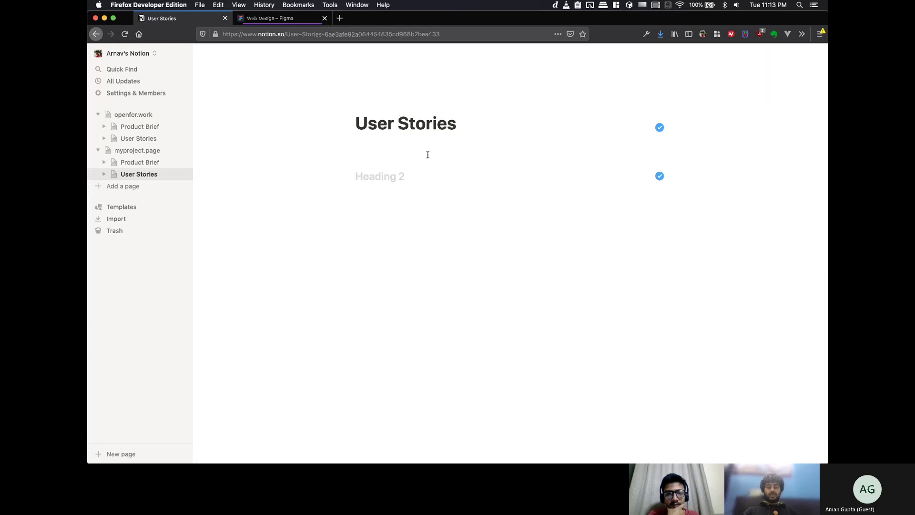
type("Adding Content")
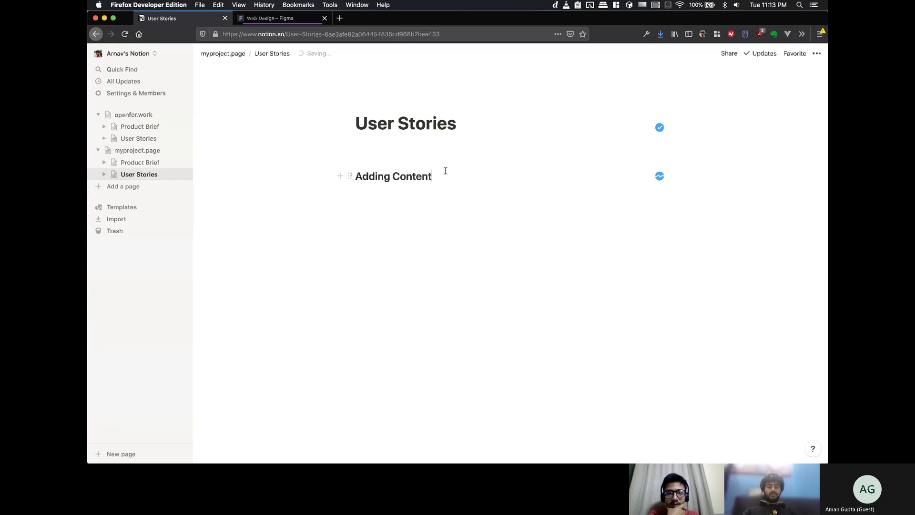
- Add a 'Browsing Content' Heading 2 below the Adding Content heading
key("Return")
type("##")
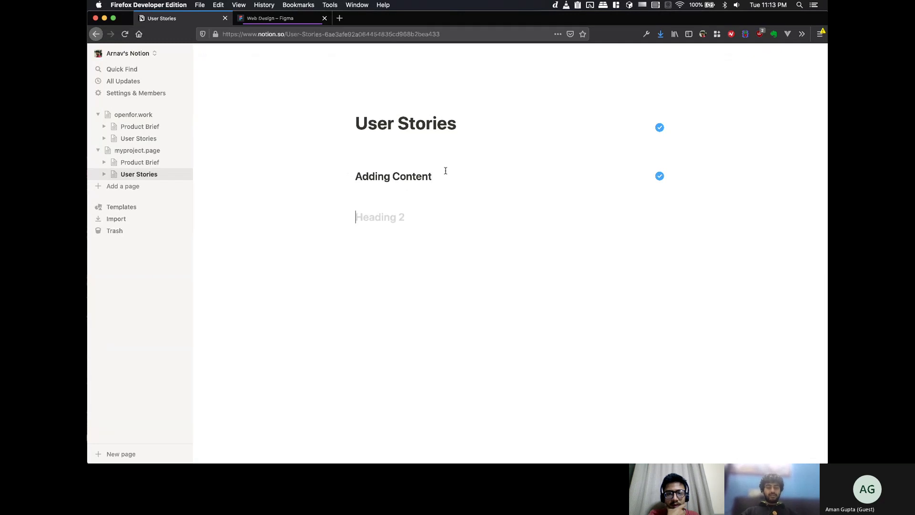
key("BackSpace")
key("Return")
type("#")
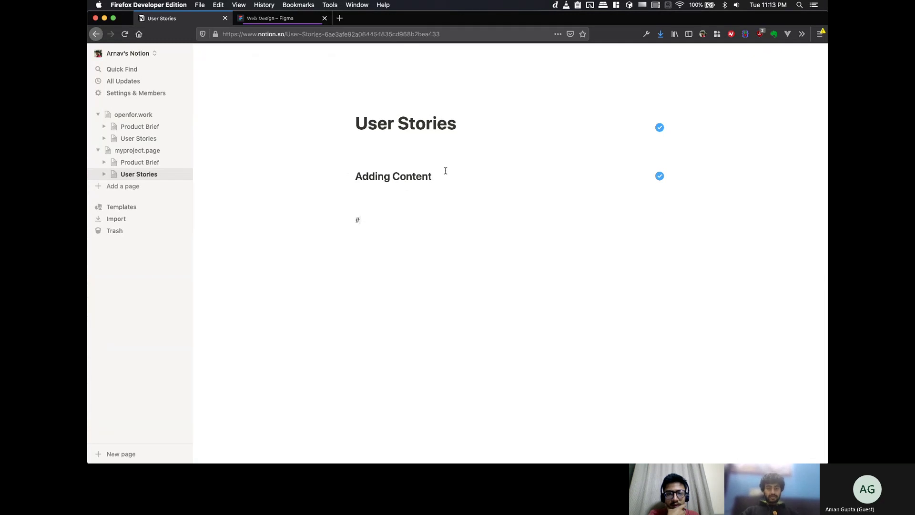
type("# Browsing Co")
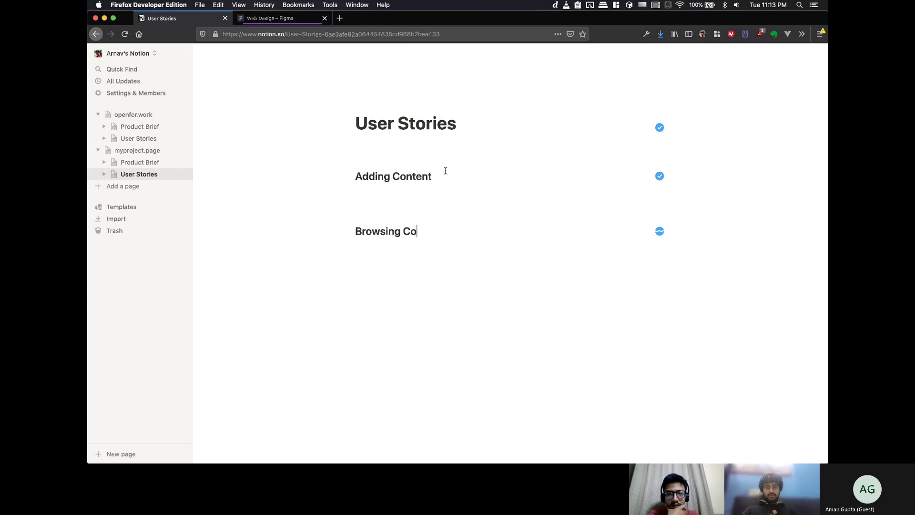
type("ntent")
key("Return")
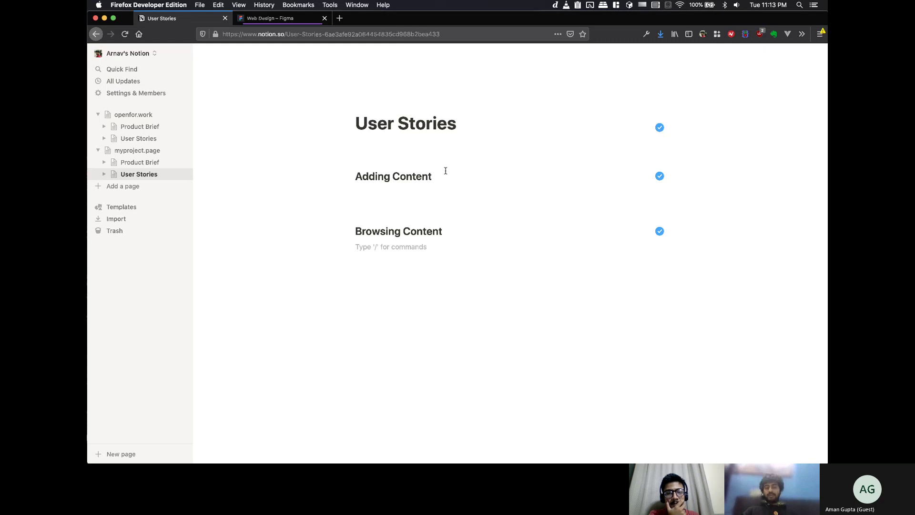
- Consult the Product Brief page for reference and return to User Stories
type("-")
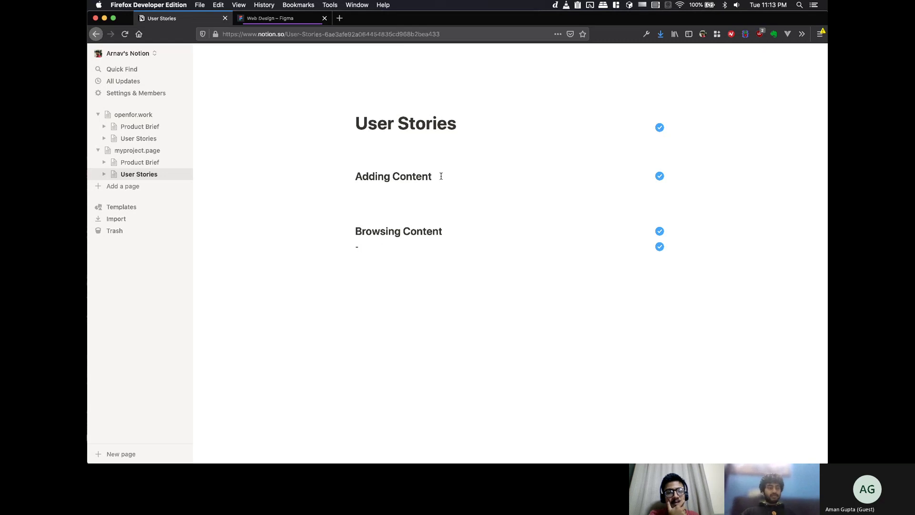
left_click(152, 163)
scroll(405, 276, "down", 5)
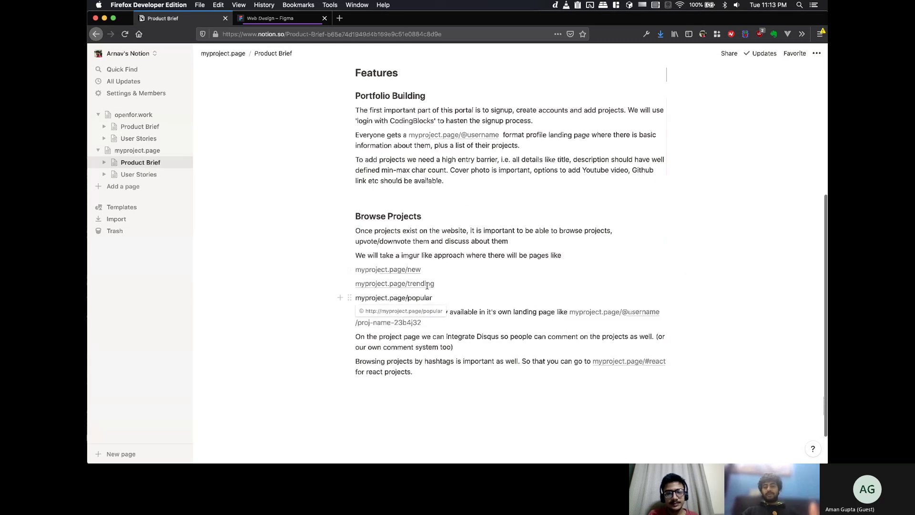
left_click(149, 179)
- Add a 'Top Level Listings' bullet with nested 'New' and 'Trending' sub-bullets
left_click(384, 249)
type("- ")
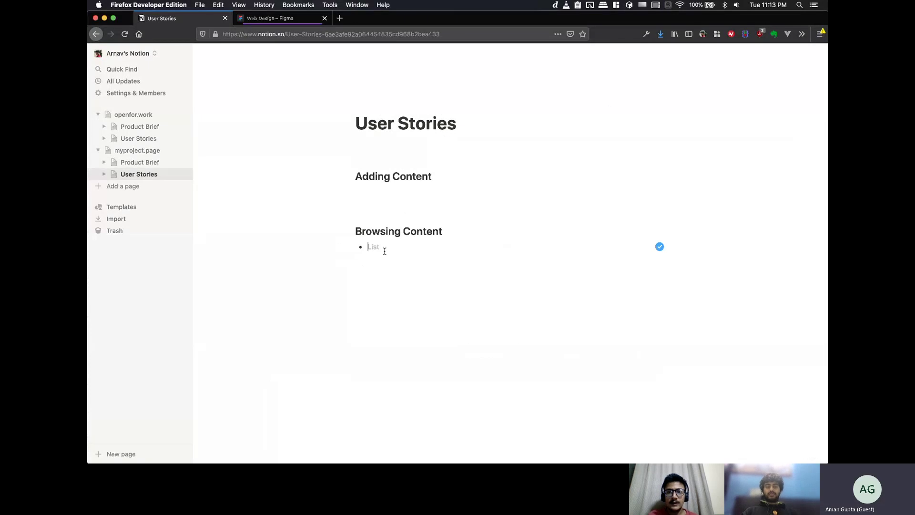
type("Top Level")
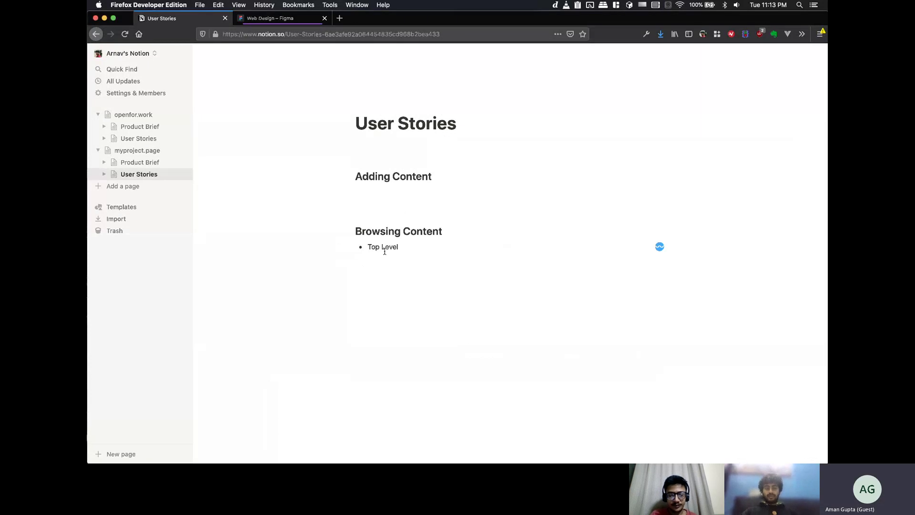
type(" Listings")
key("Return")
key("Tab")
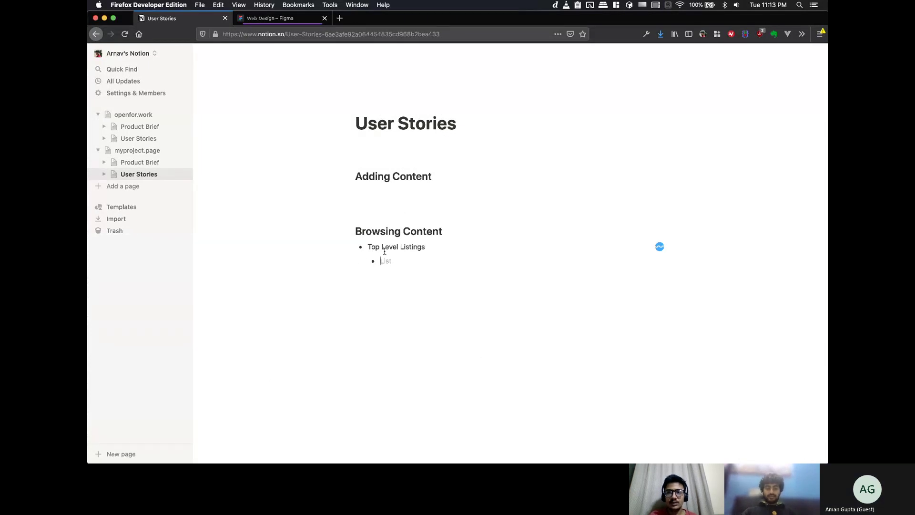
type("New")
key("Return")
type("Trending")
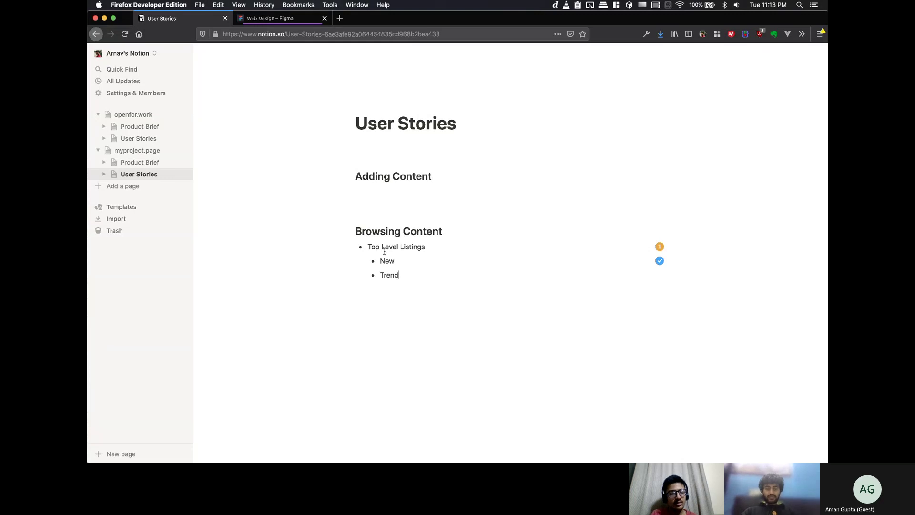
key("Return")
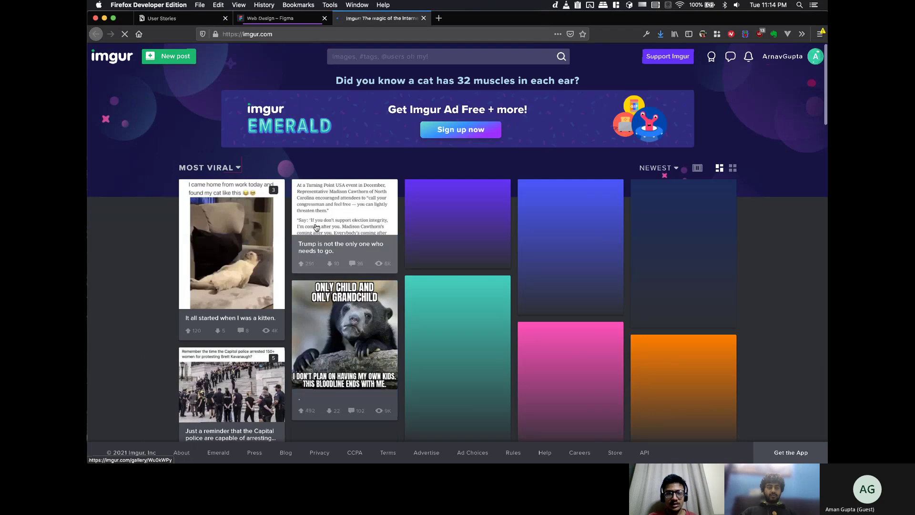
- Check Imgur's MOST VIRAL and NEWEST dropdown options and scroll the feed, then return to Figma
left_click(209, 167)
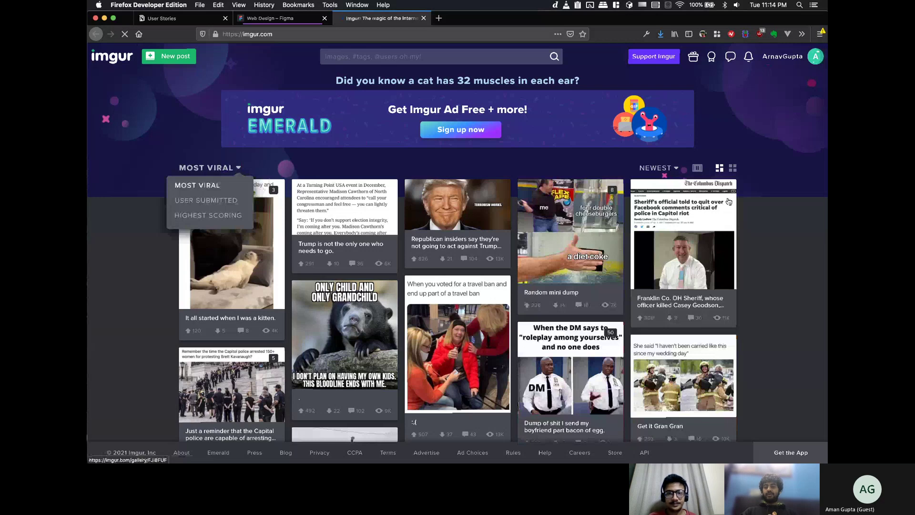
left_click(658, 167)
scroll(761, 232, "down", 5)
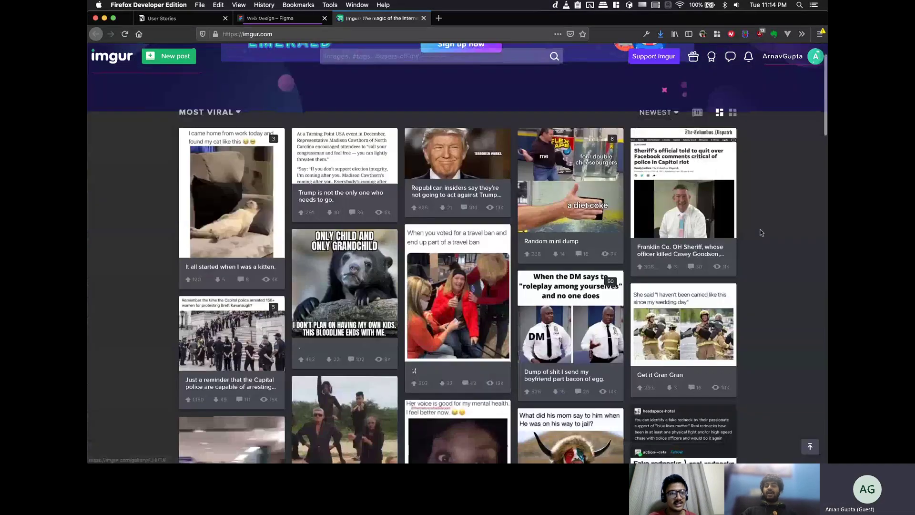
scroll(762, 232, "down", 10)
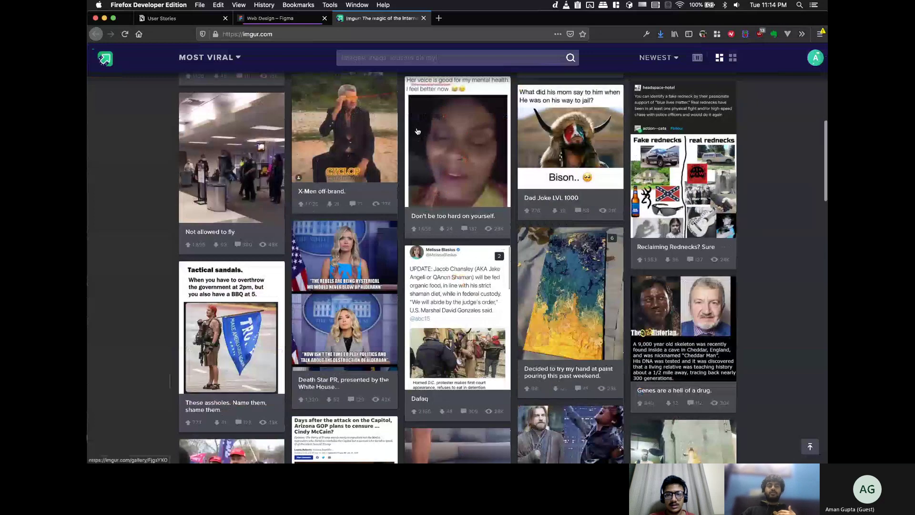
left_click(271, 18)
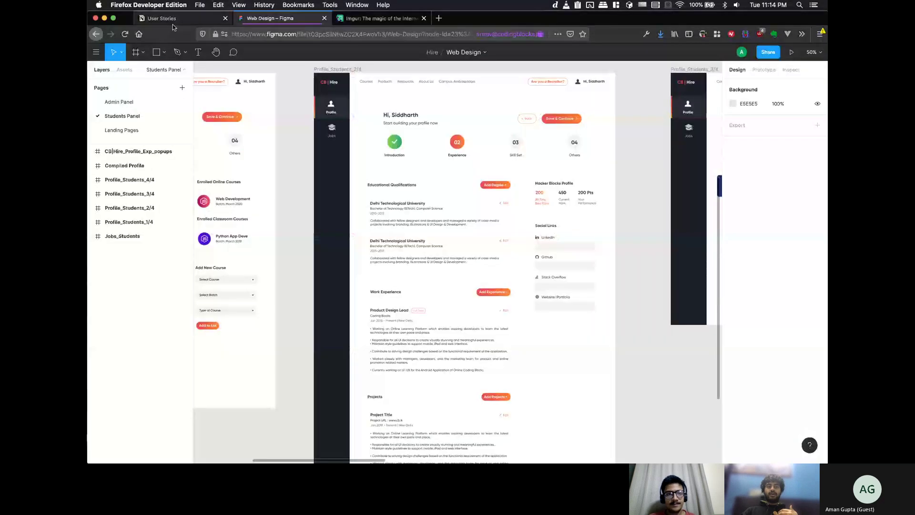
- Prefix 'Home Page ->' to Top Level Listings and add a 'Popular' sub-bullet
left_click(173, 23)
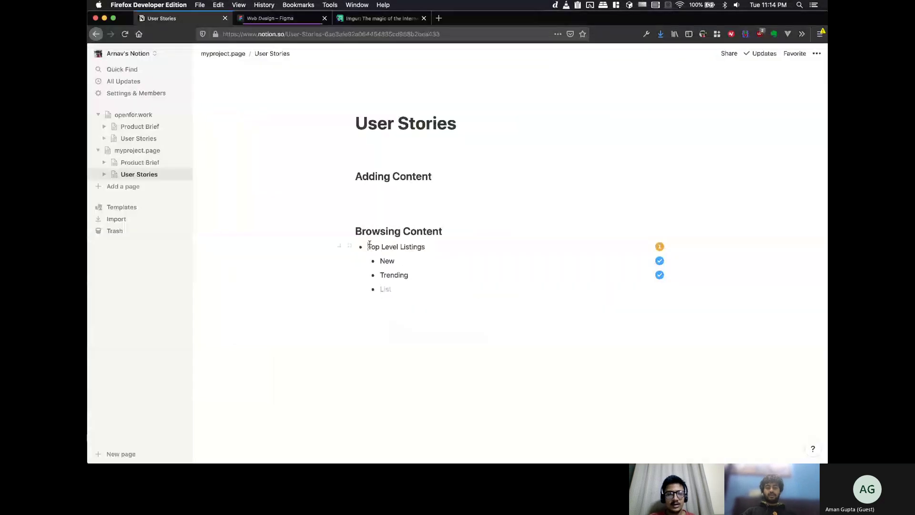
type("Home Page")
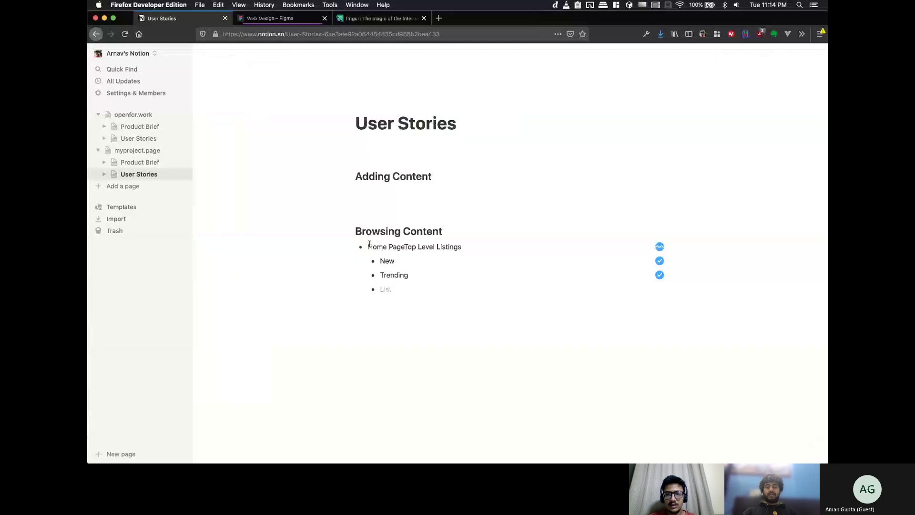
type(" ->")
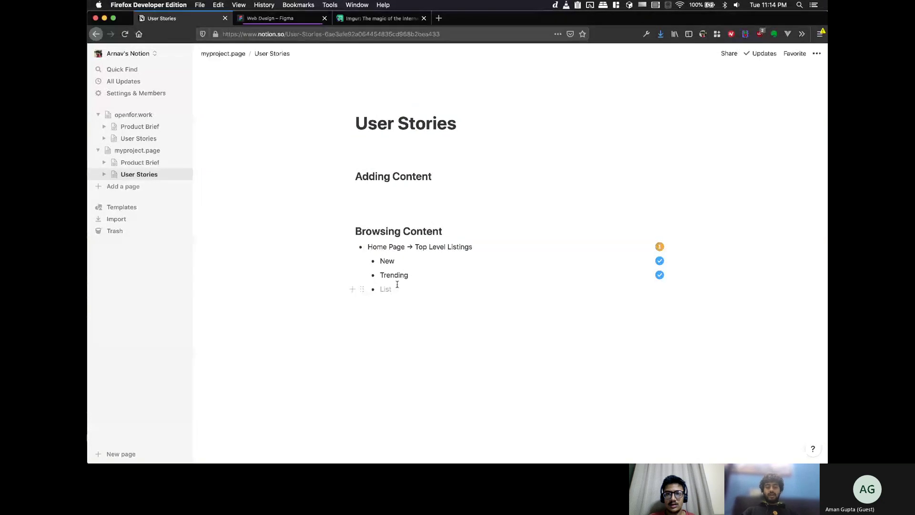
left_click(397, 286)
type("Popular")
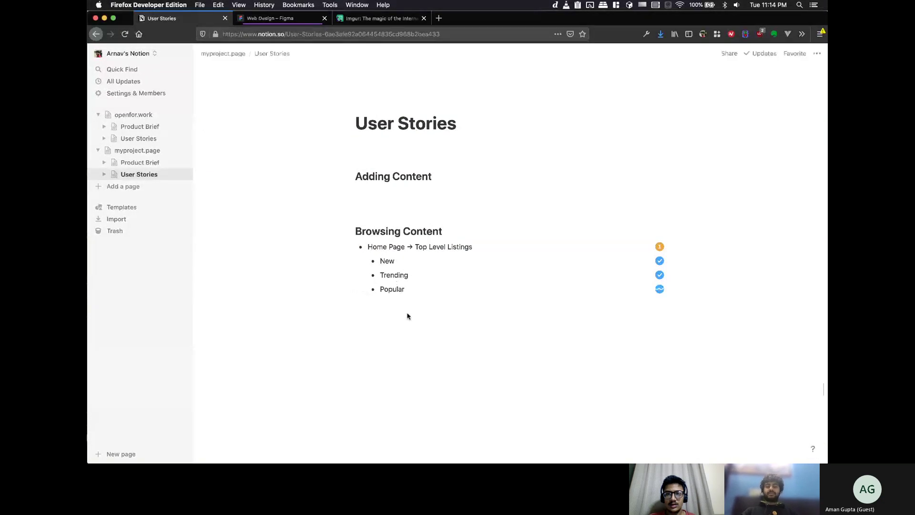
- Add a top-level bullet 'Single Project View (when we open one particular project)'
left_click(407, 316)
key("Tab")
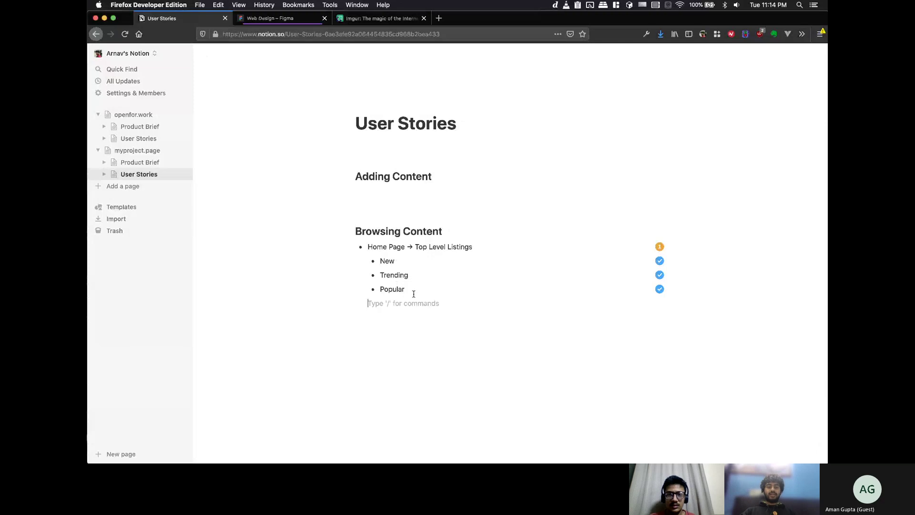
key("Return")
key("shift+Tab")
key("BackSpace")
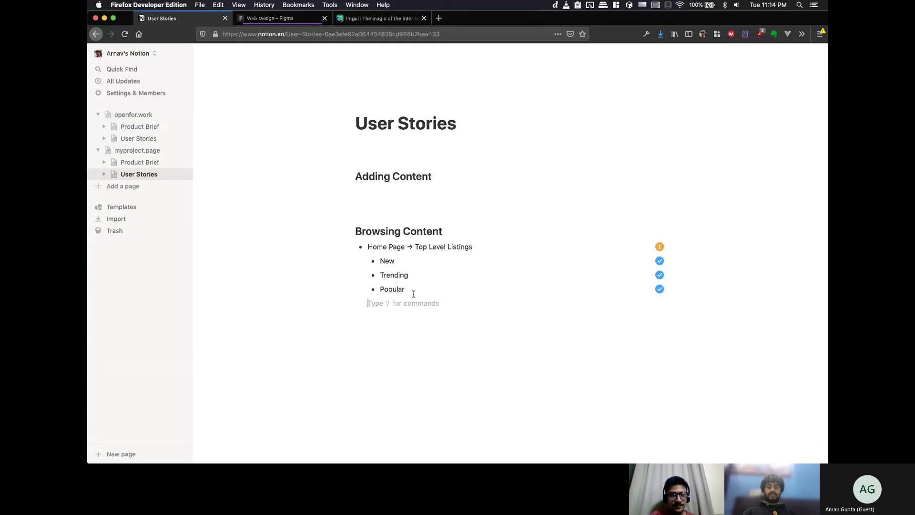
key("shift+Tab")
type("- ")
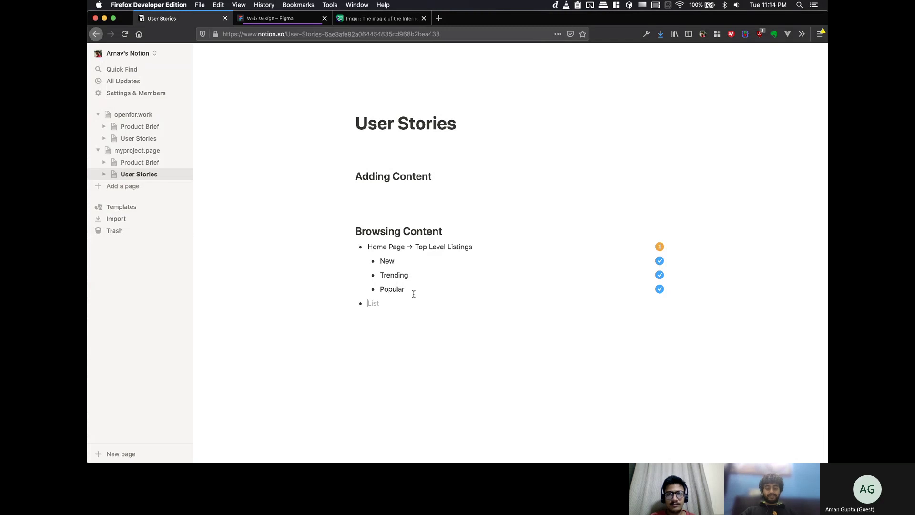
type("Single ")
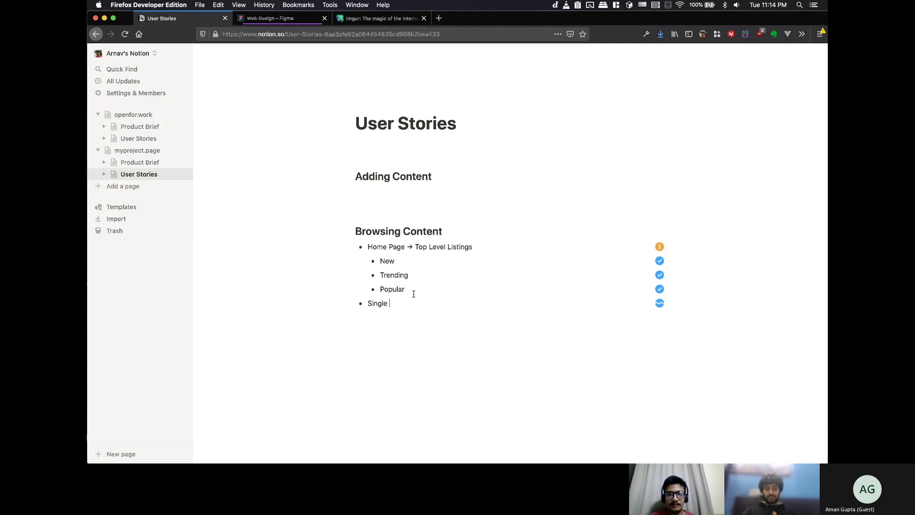
type("Project View")
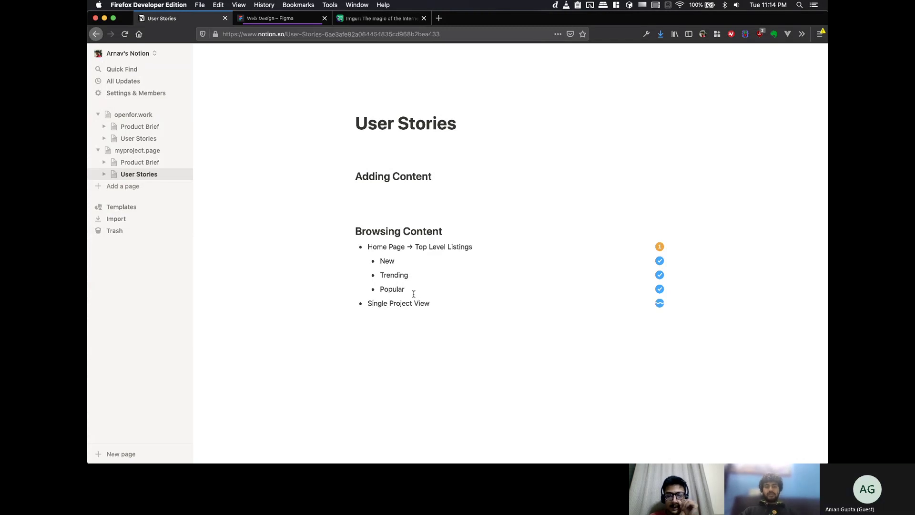
type(" (when")
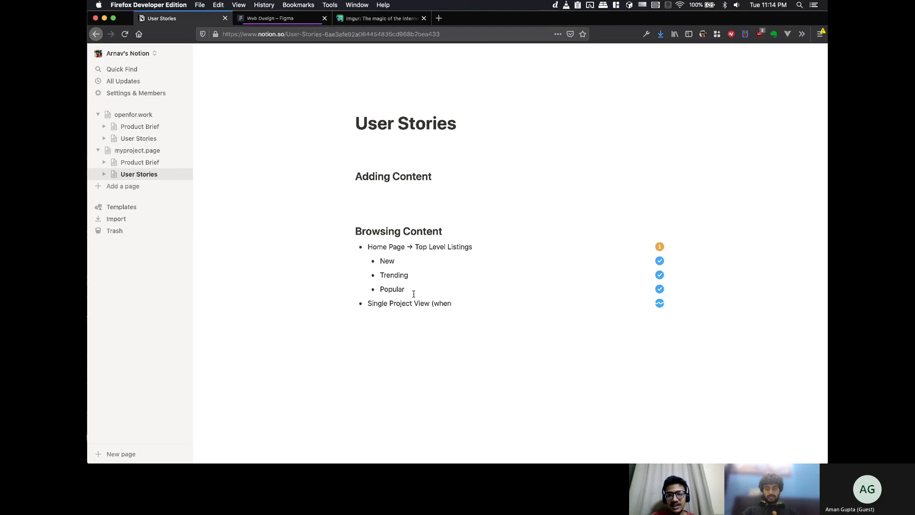
type(" we open one ")
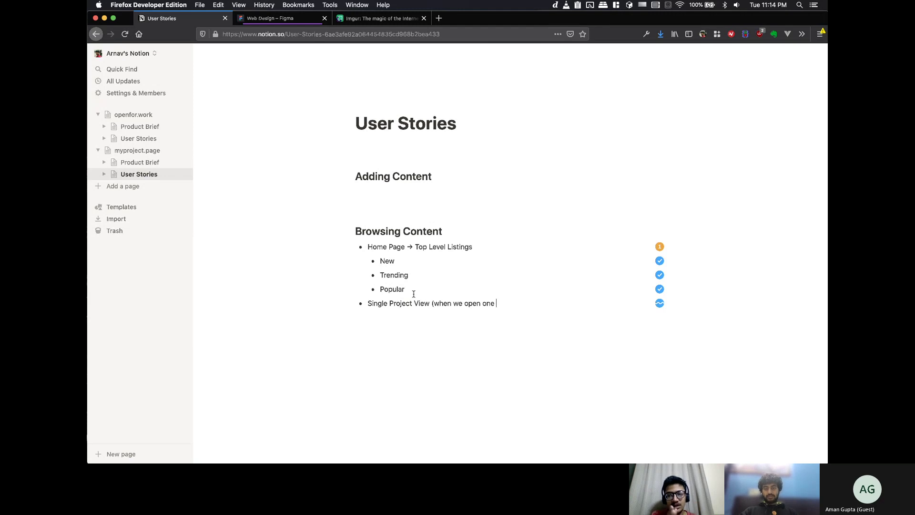
type("particular proke")
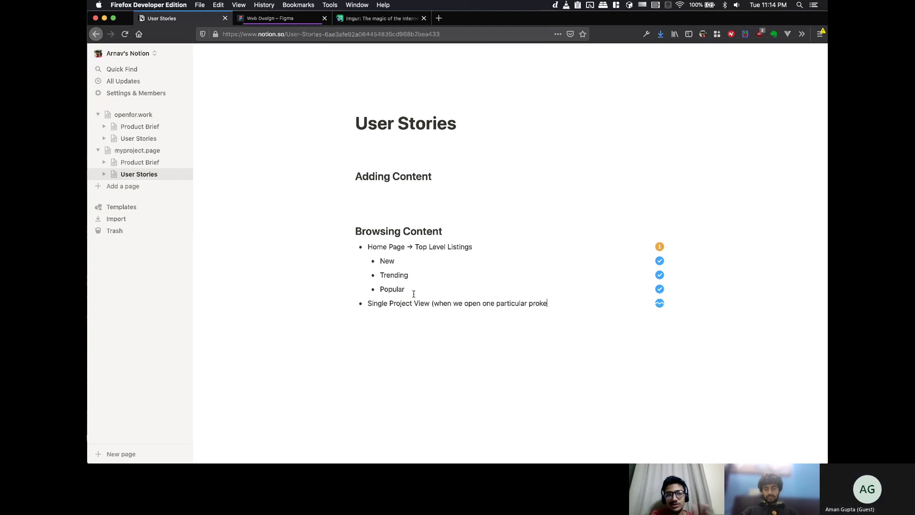
key("BackSpace")
key("BackSpace")
type("ject")
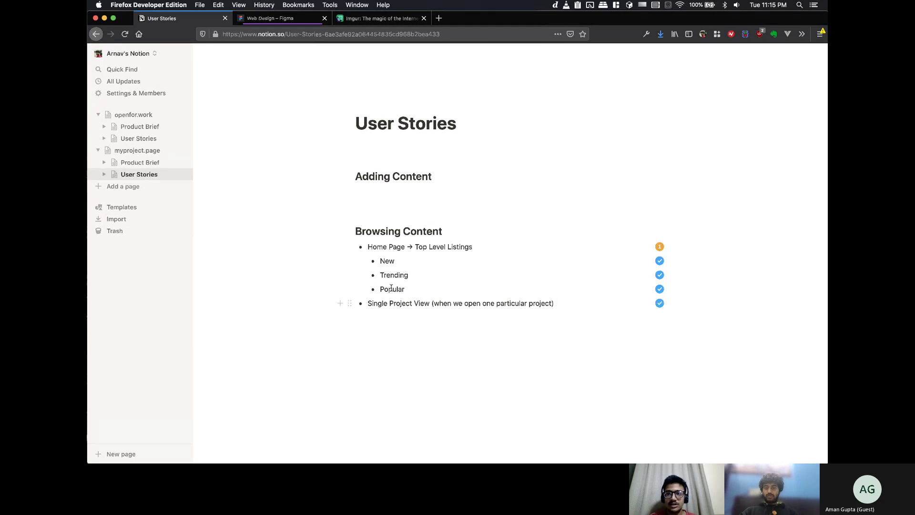
left_click(359, 19)
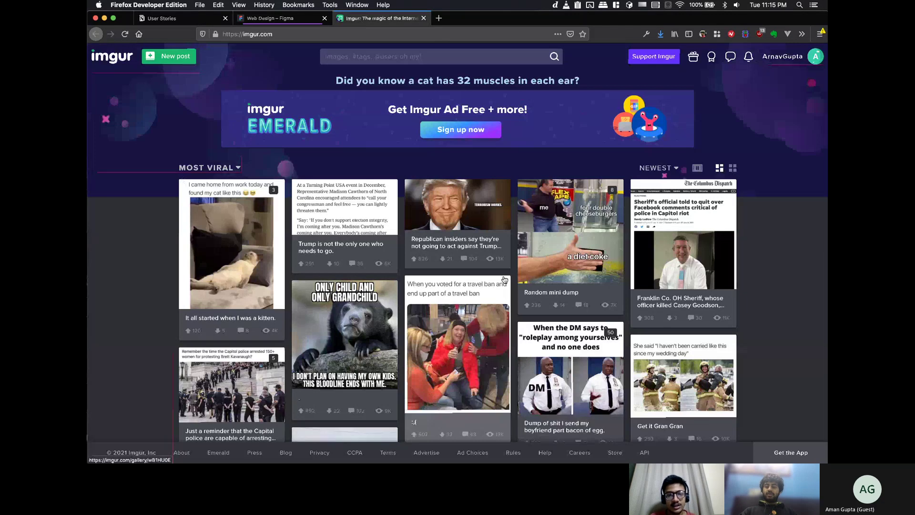
- Return to User Stories and select text in the Popular and Trending sub-bullets to edit the listings
left_click(262, 19)
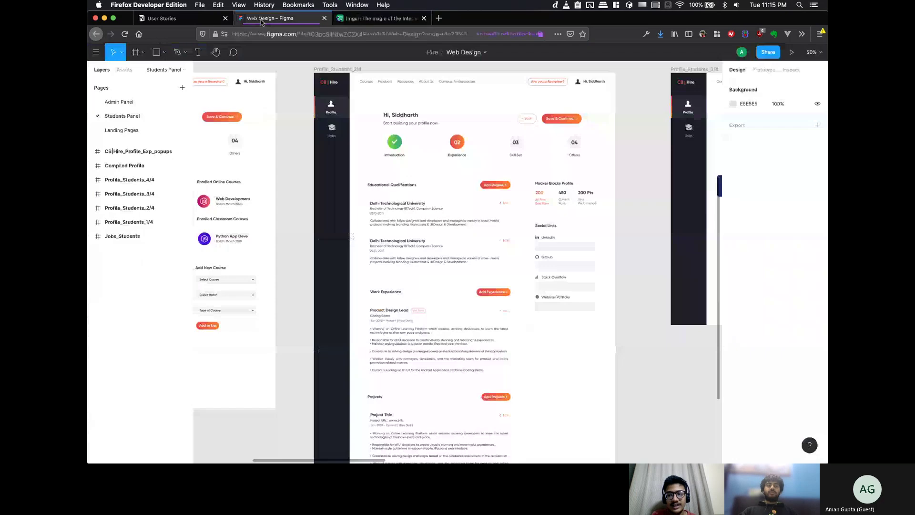
left_click(162, 19)
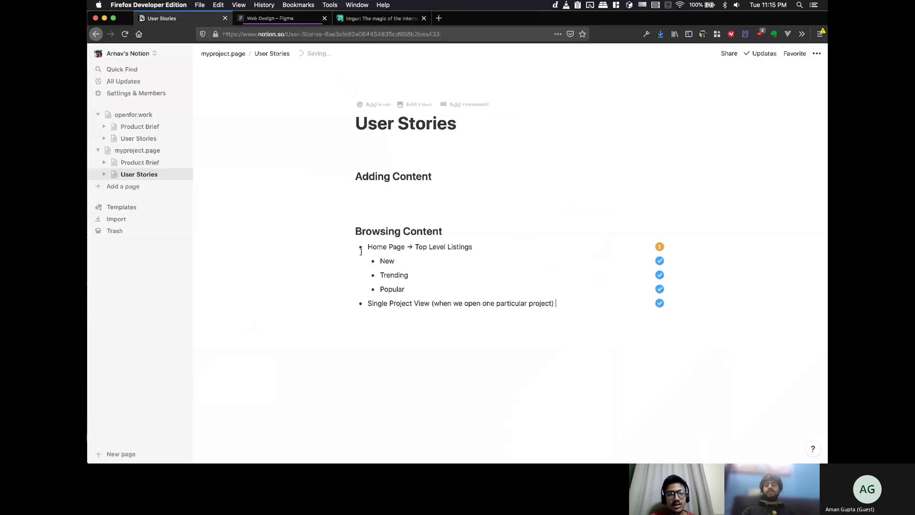
left_click_drag(379, 261, 408, 290)
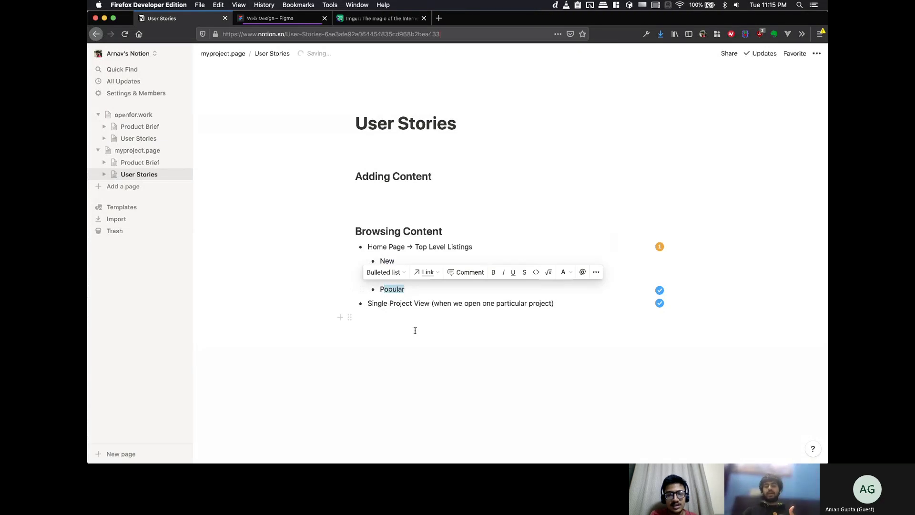
left_click(410, 318)
double_click(394, 275)
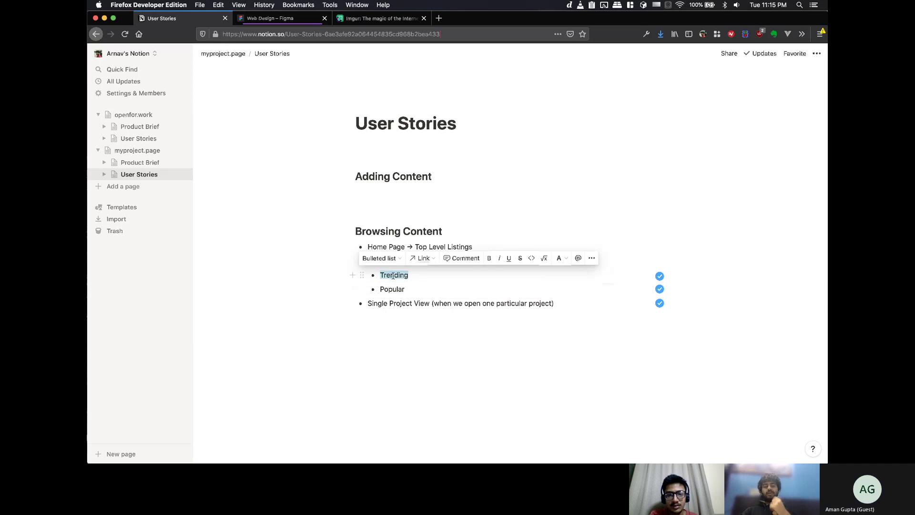
left_click(403, 291)
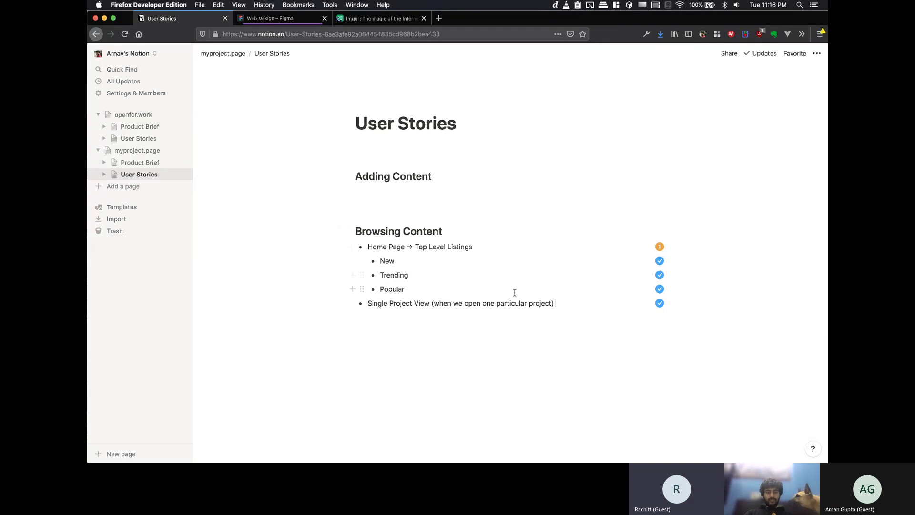
key("ctrl+Right")
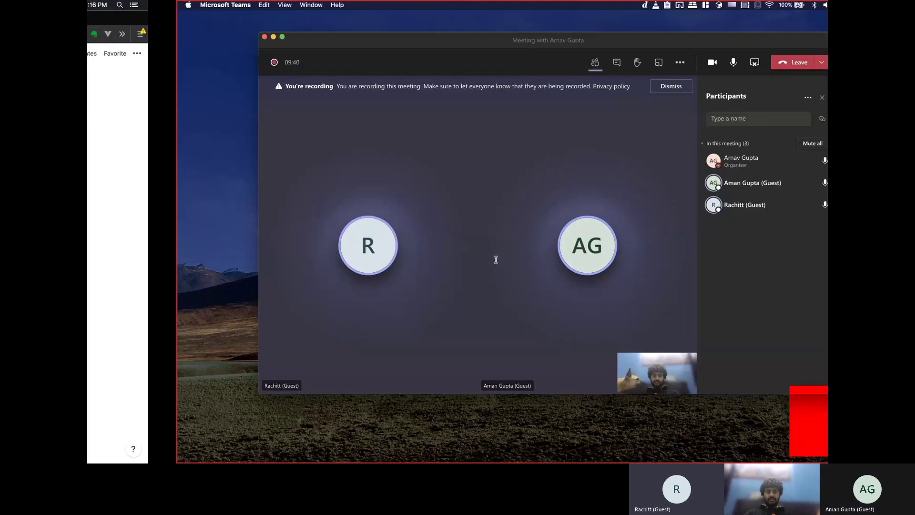
key("ctrl+Left")
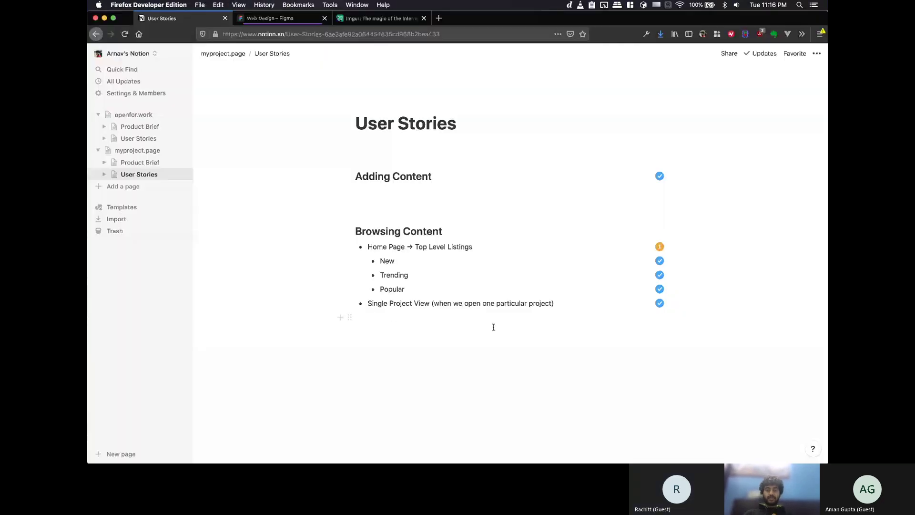
- Type '- User Profile Page' as a new bullet below Single Project View
left_click(506, 321)
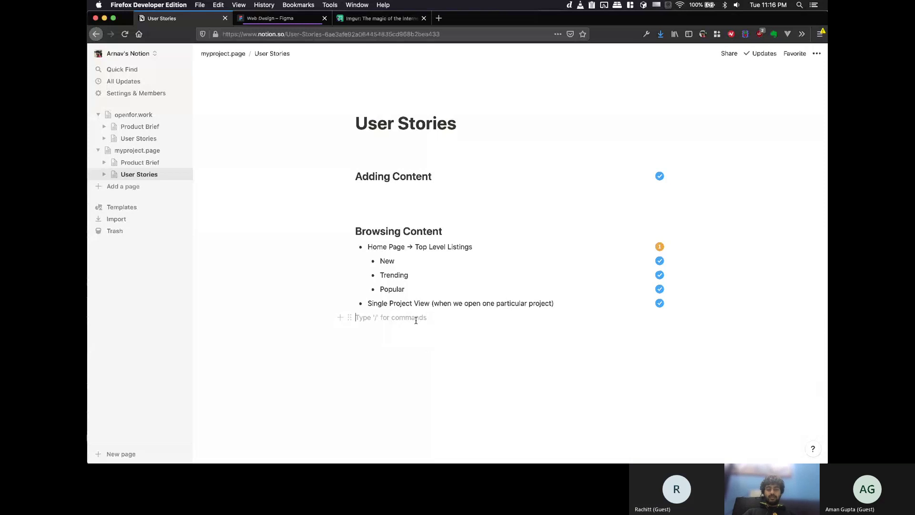
type("-")
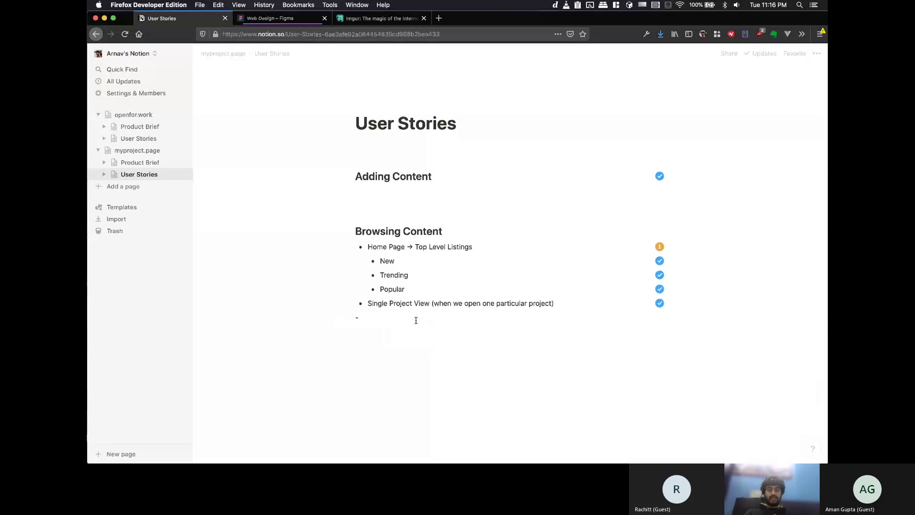
type(" User Profi")
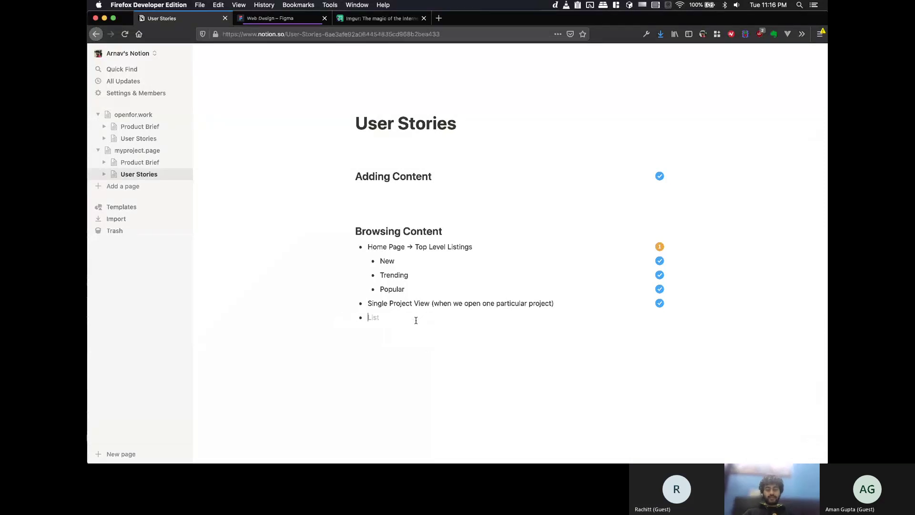
type("le Page")
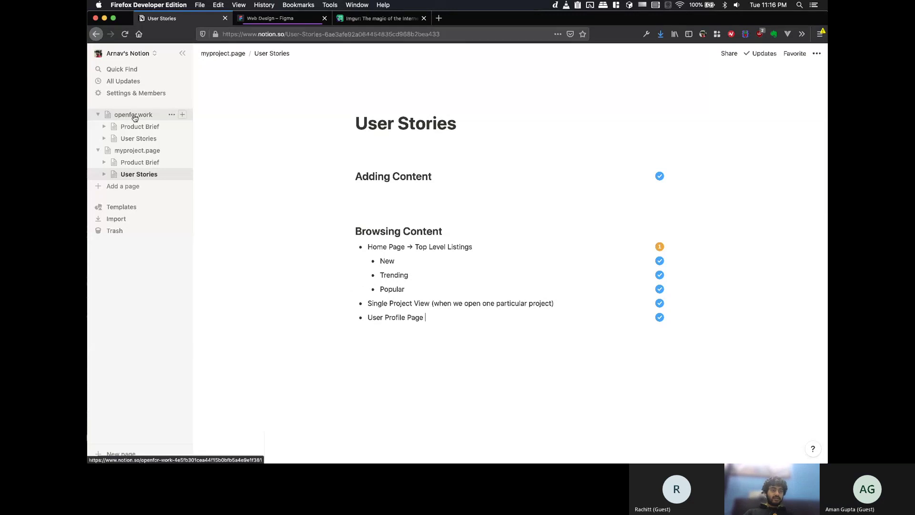
- Read openfor.work's User Stories, then back in myproject's User Stories, open the Untitled page's ••• menu
left_click(146, 138)
scroll(504, 273, "down", 3)
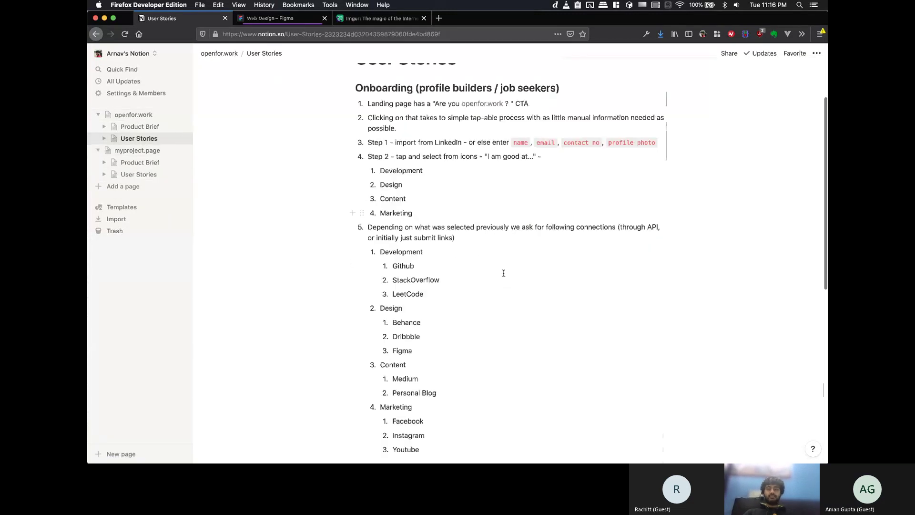
scroll(504, 272, "up", 1)
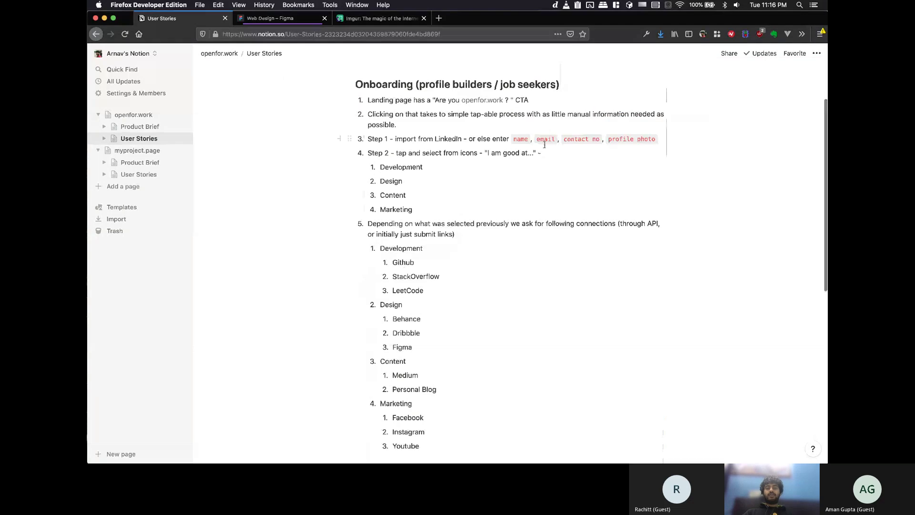
left_click_drag(473, 138, 654, 141)
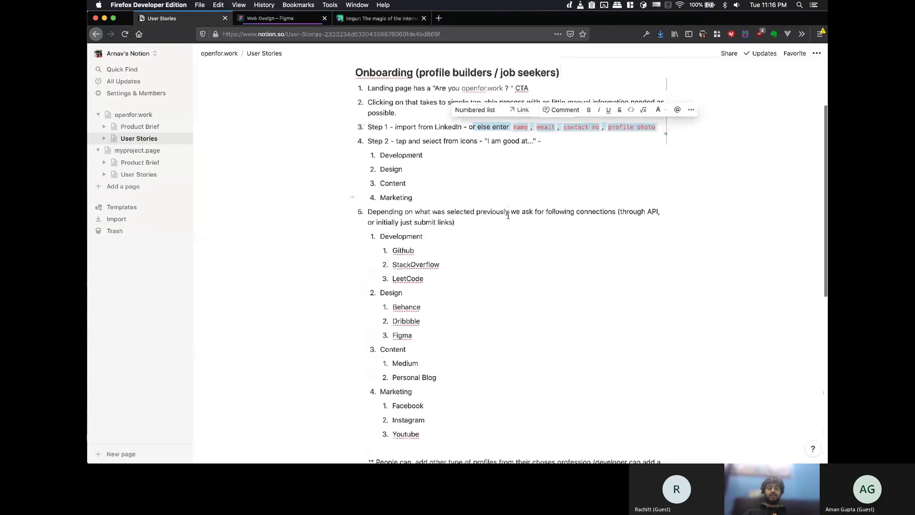
scroll(508, 215, "down", 10)
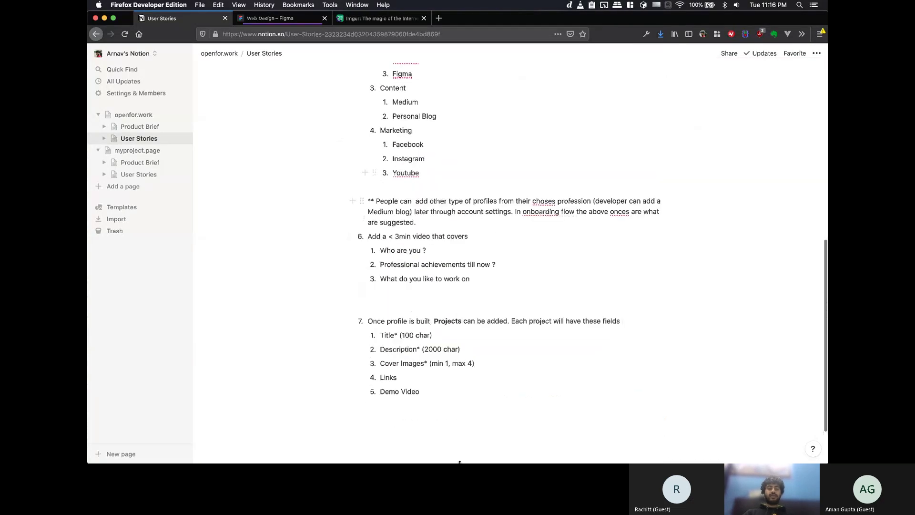
left_click(143, 174)
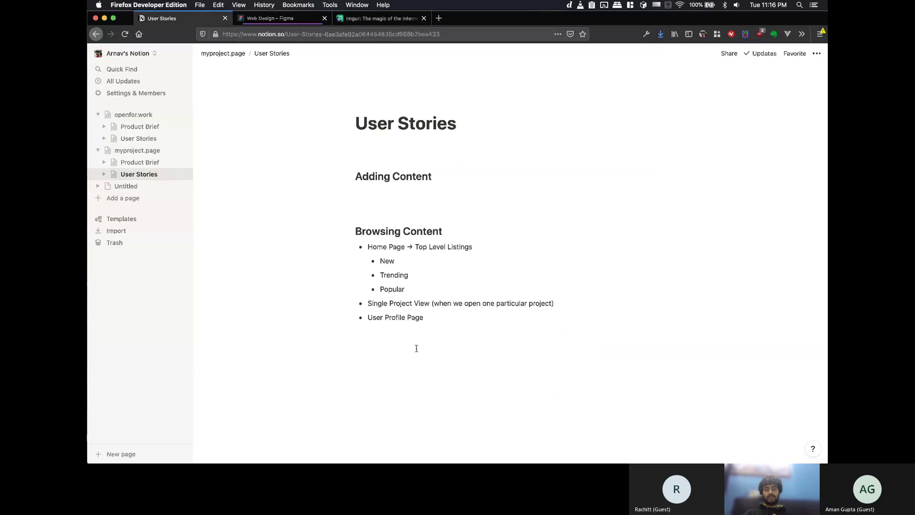
left_click(175, 175)
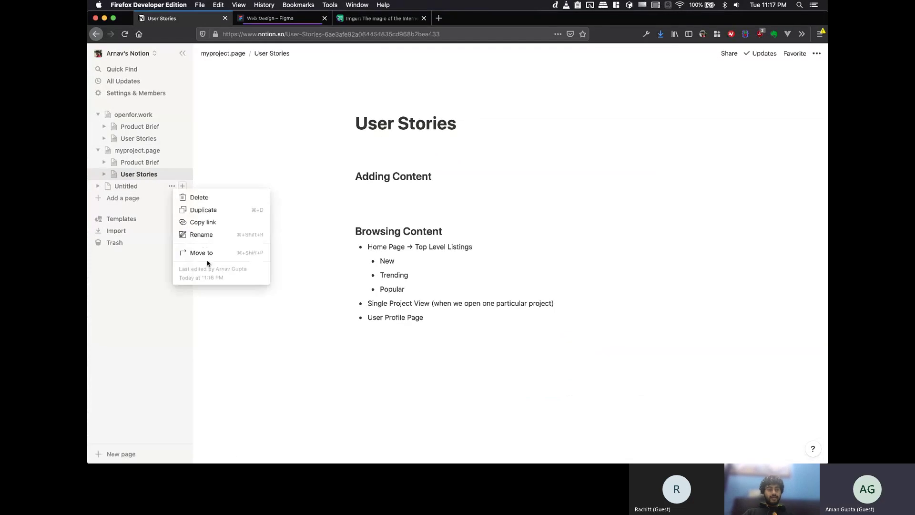
- Delete the stray Untitled page and add a 'User Signup Flow' bullet under Adding Content
left_click(209, 202)
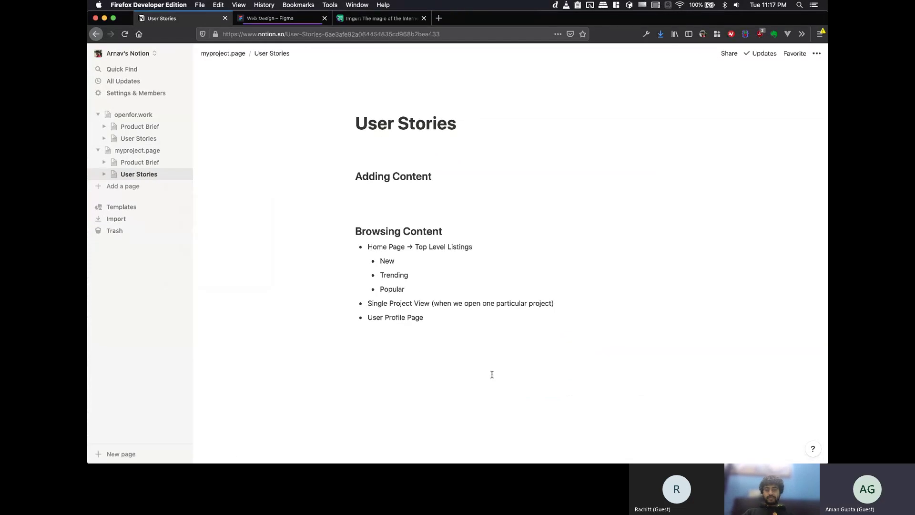
left_click(469, 319)
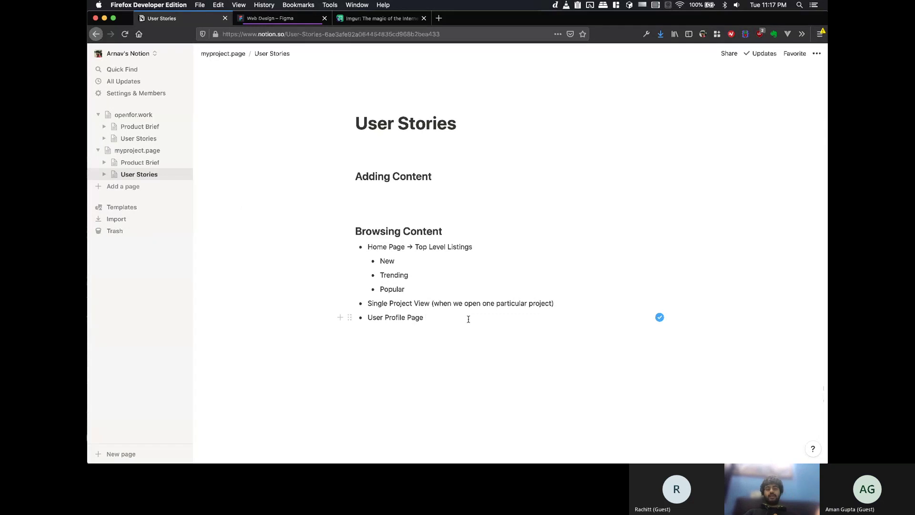
left_click(434, 190)
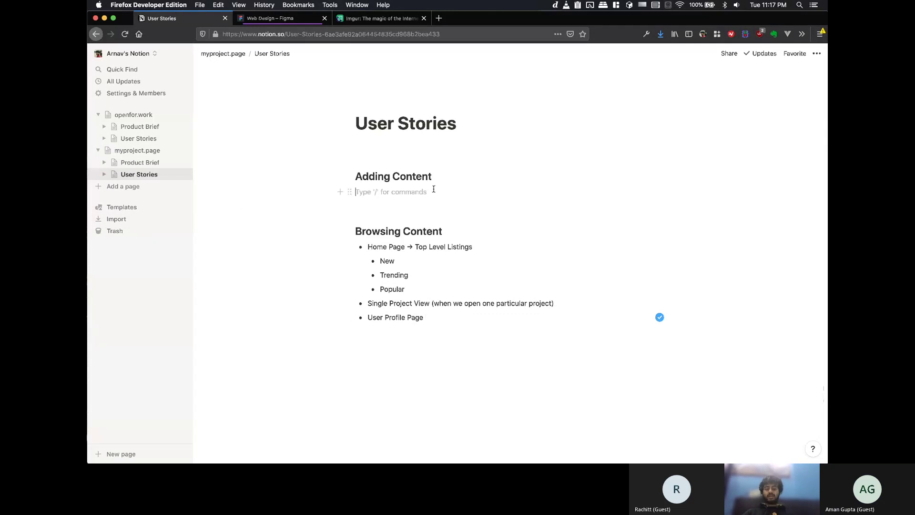
type("- ")
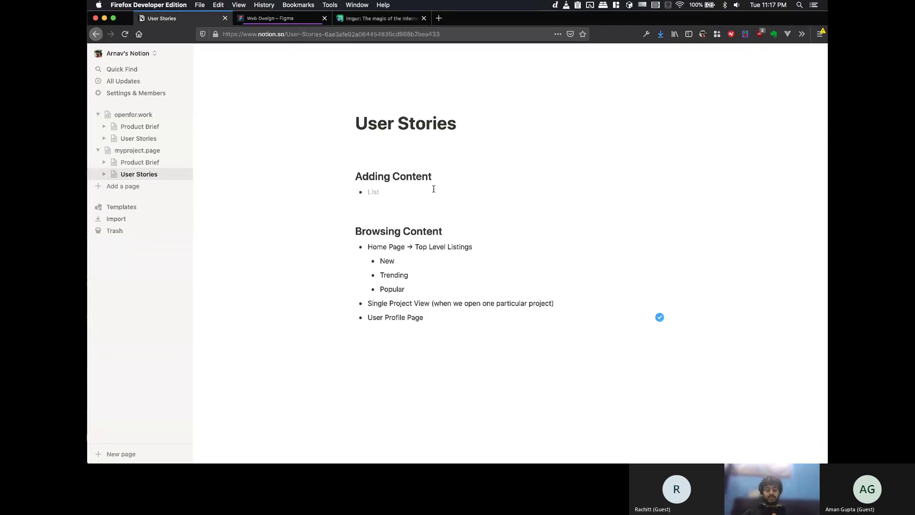
type("User Signup Flow")
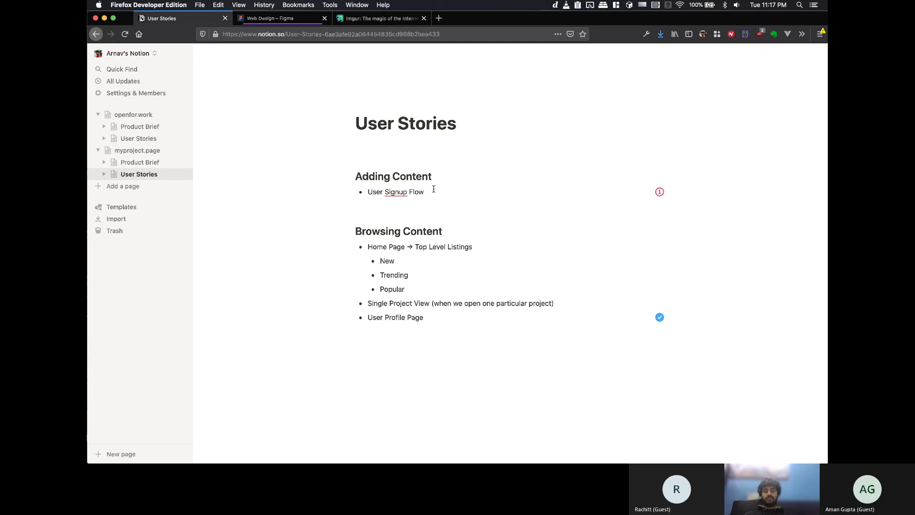
- Nest 'Login/Signup Page ( ignore for now, and use login with CB )' under User Signup Flow
key("Return")
key("Tab")
type("L")
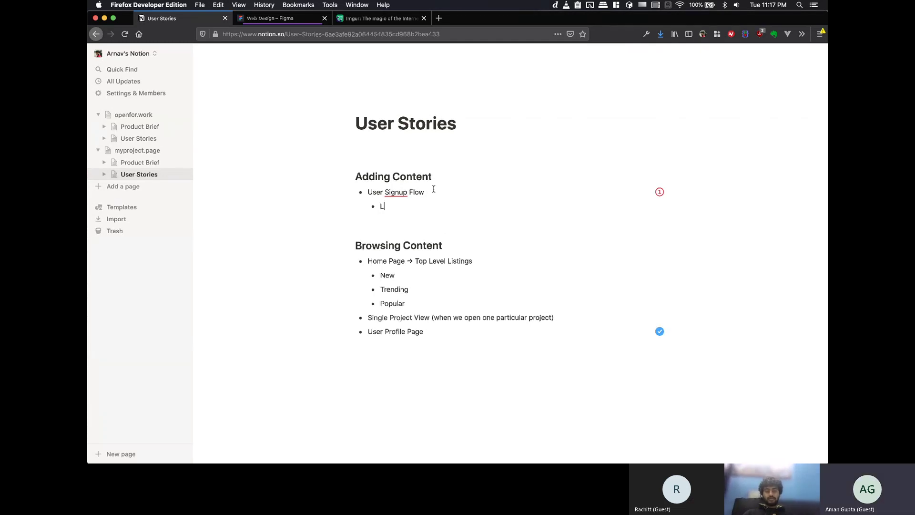
type("ogin./Sign")
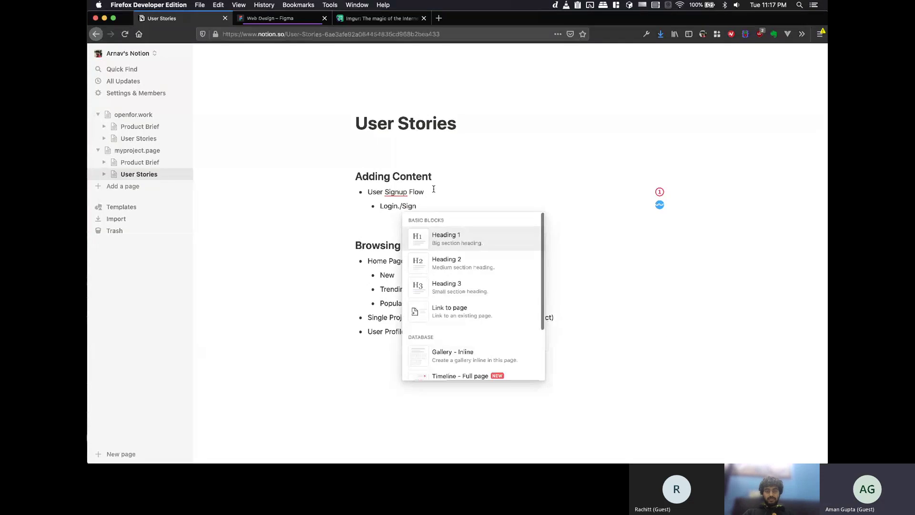
key("BackSpace")
key("BackSpace")
key("BackSpace")
key("BackSpace")
key("BackSpace")
key("BackSpace")
type("/S")
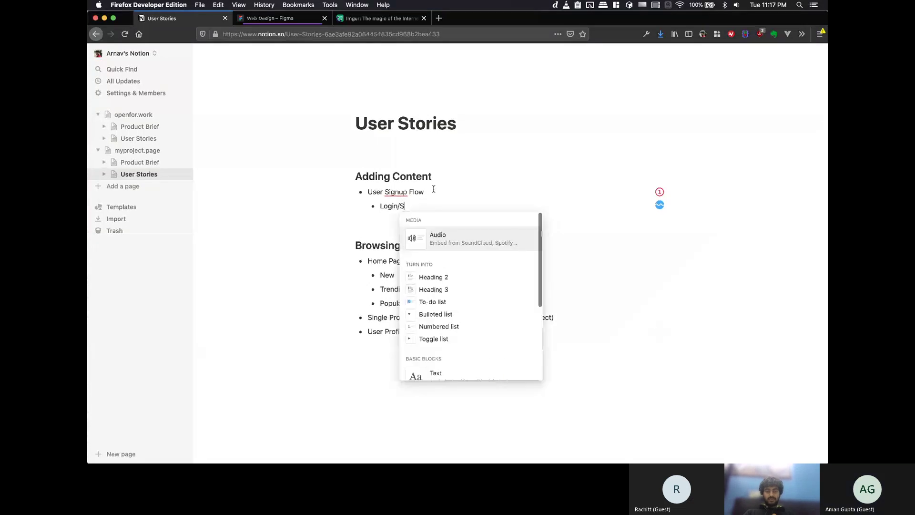
type("ignup ")
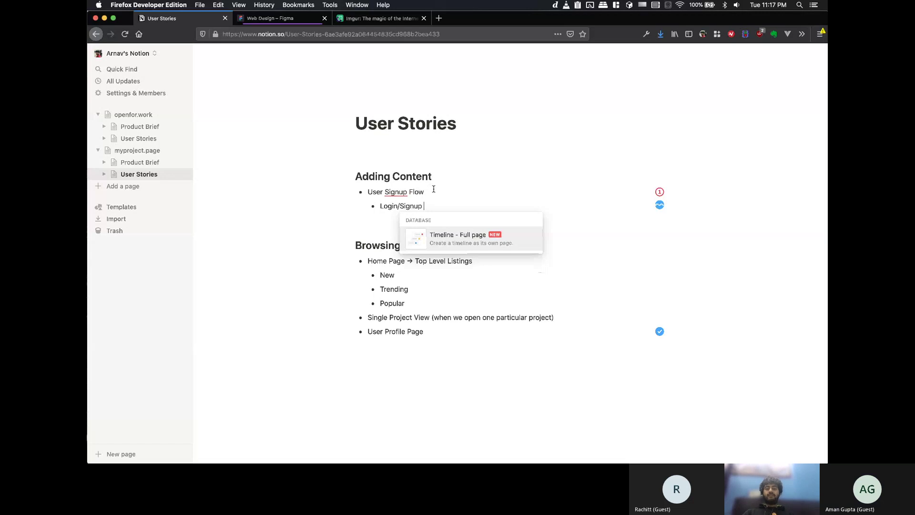
type("Page (")
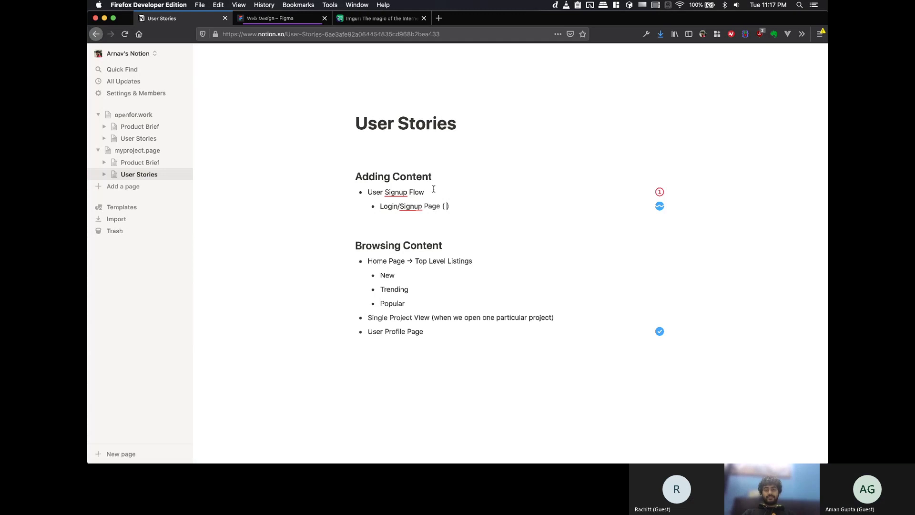
type("ignore for now, and use login w")
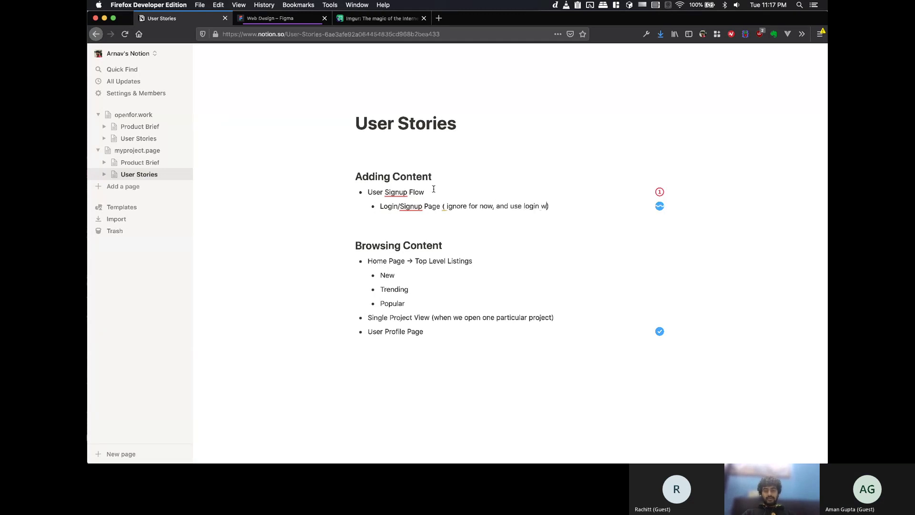
type("ith C B")
left_click(577, 207)
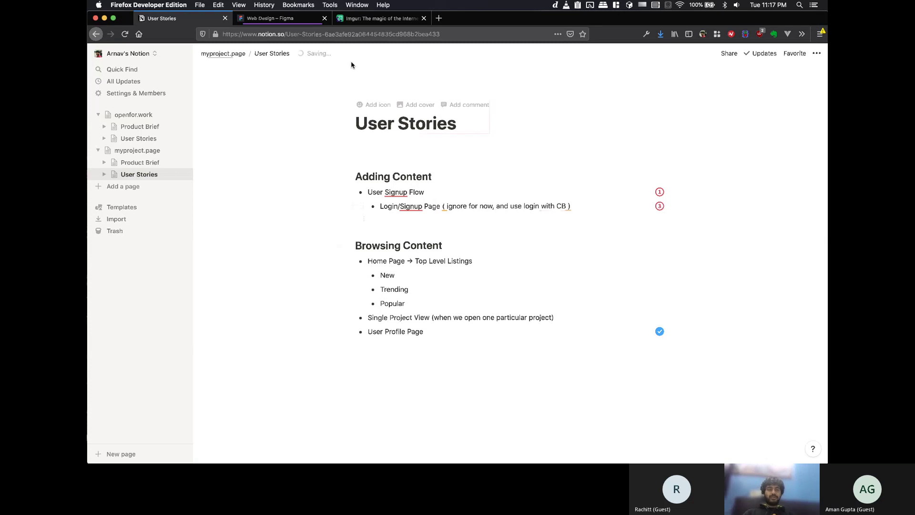
left_click(438, 19)
- Log in to cb.lk/urls/ with GitHub, view the ShortLinks list, then return to the Notion tab
type("cb.lk/urls/")
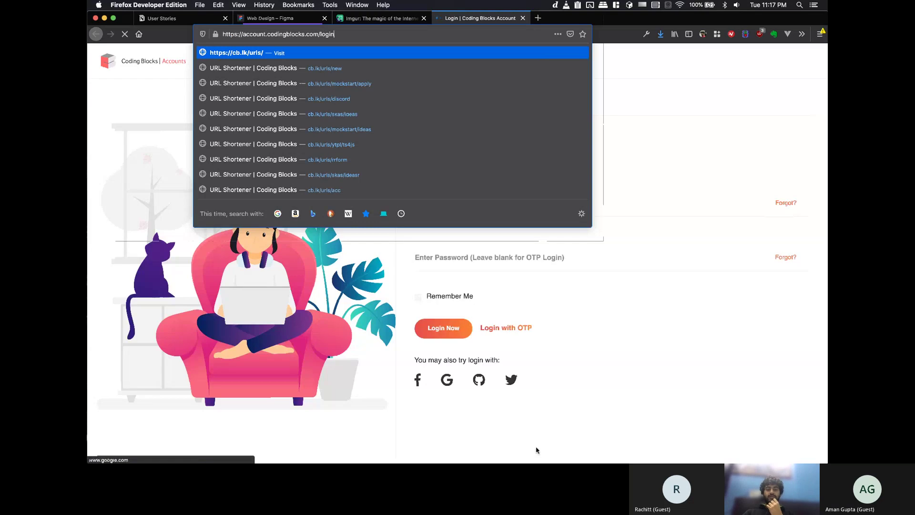
left_click(536, 450)
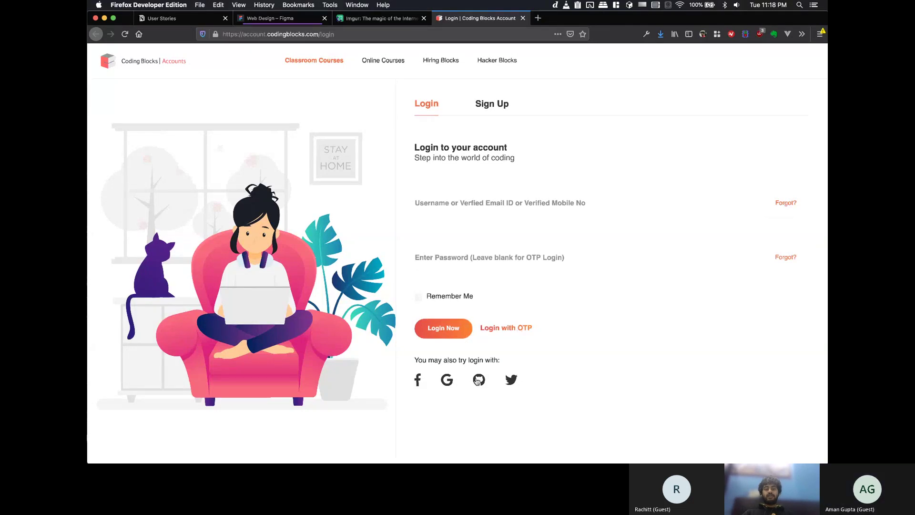
left_click(479, 379)
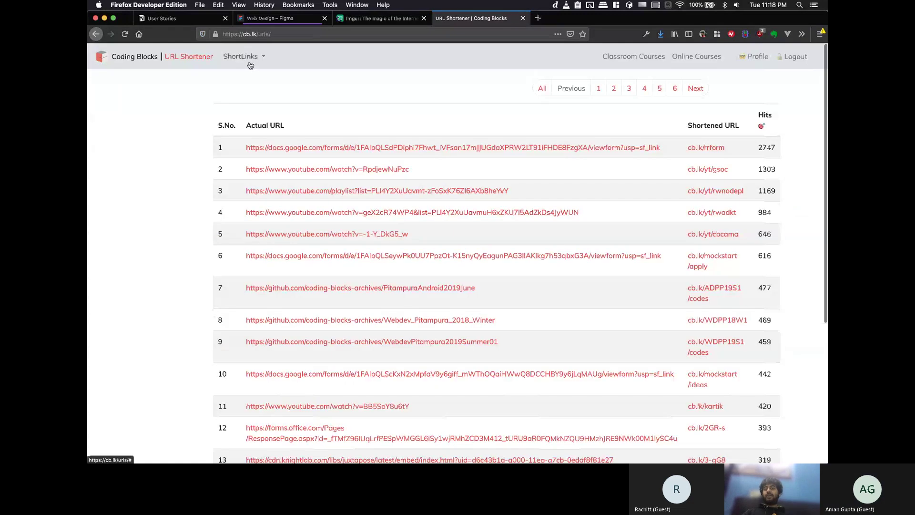
left_click(250, 64)
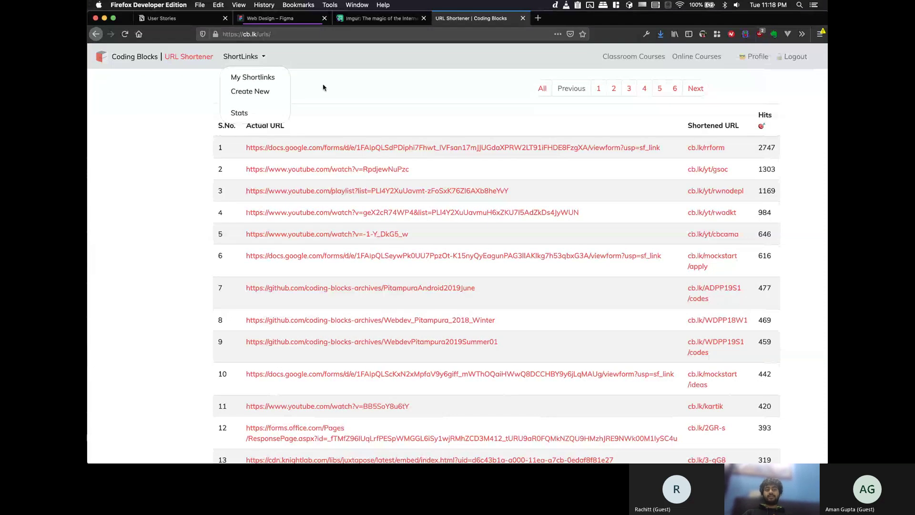
key("ctrl+Tab")
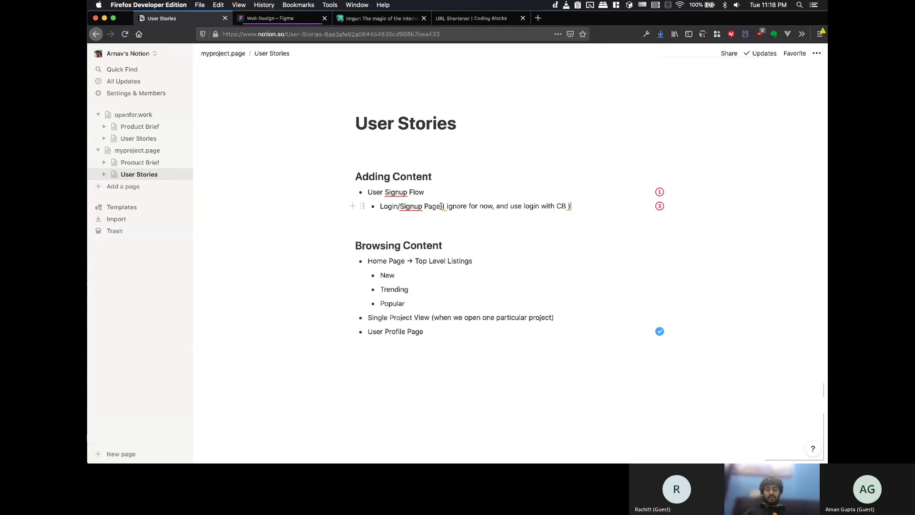
- Add a 'User Profile Edit' sub-bullet and a top-level 'Add Project Form' bullet
key("Return")
type("User Profile Edit")
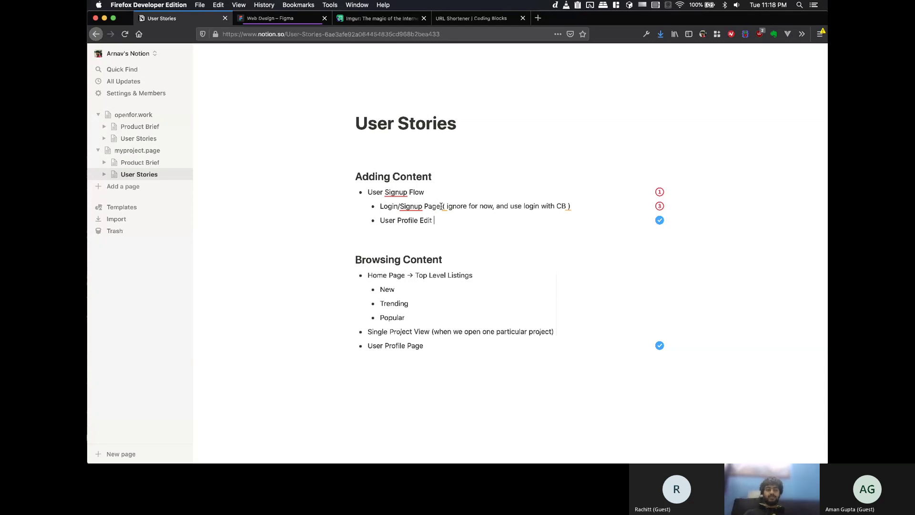
key("Return")
key("shift+Tab")
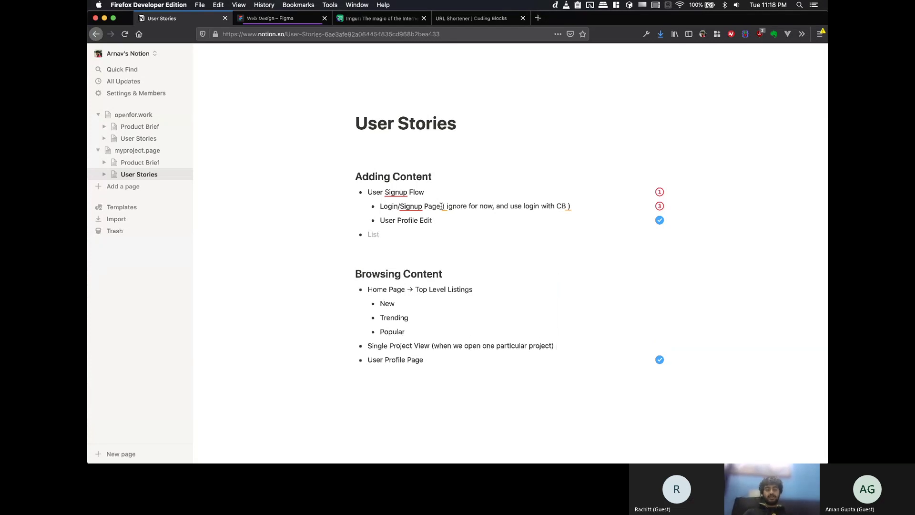
type("Add Pro")
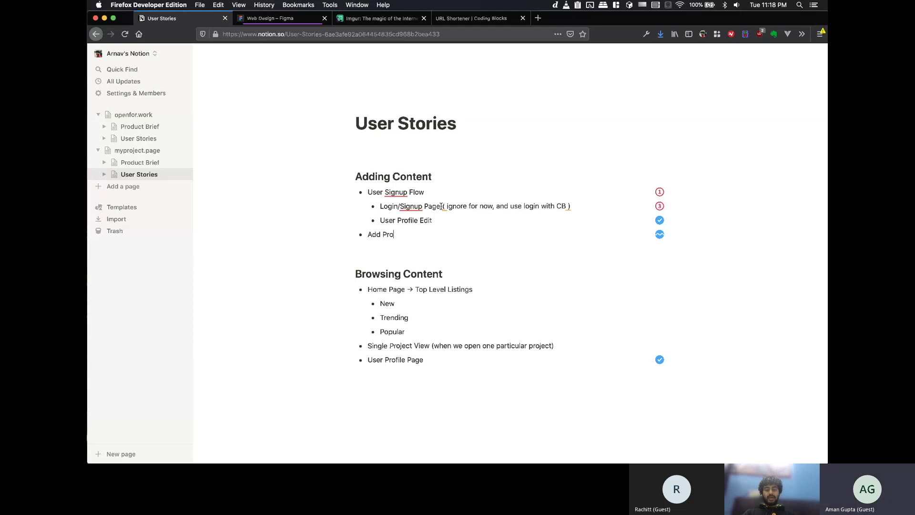
type("ject Form")
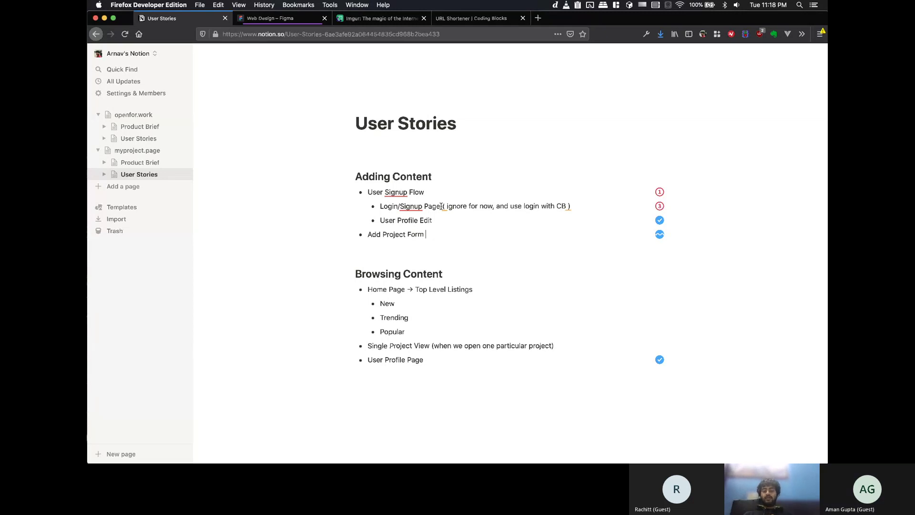
- Nest the field list 'Title, Description, Summary, Photos, Demo Video' under Add Project Form
key("Return")
key("Tab")
type("Title")
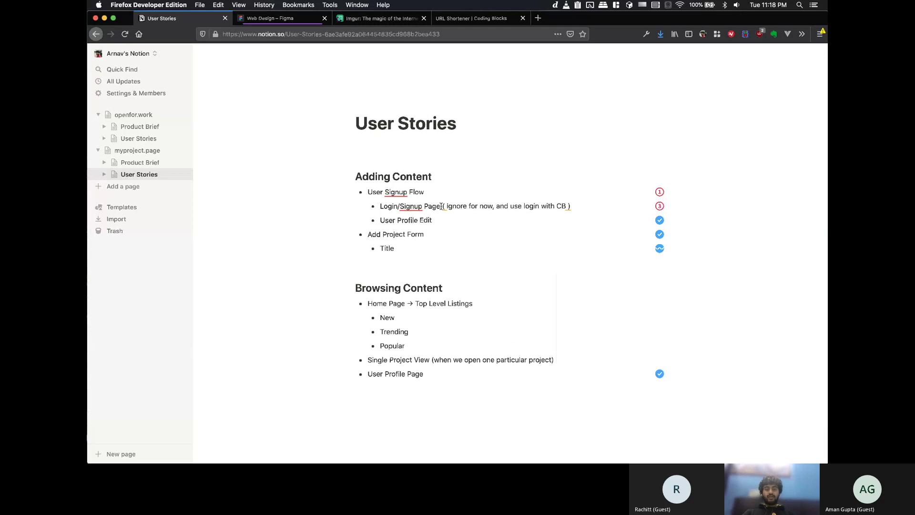
type(", Description, ")
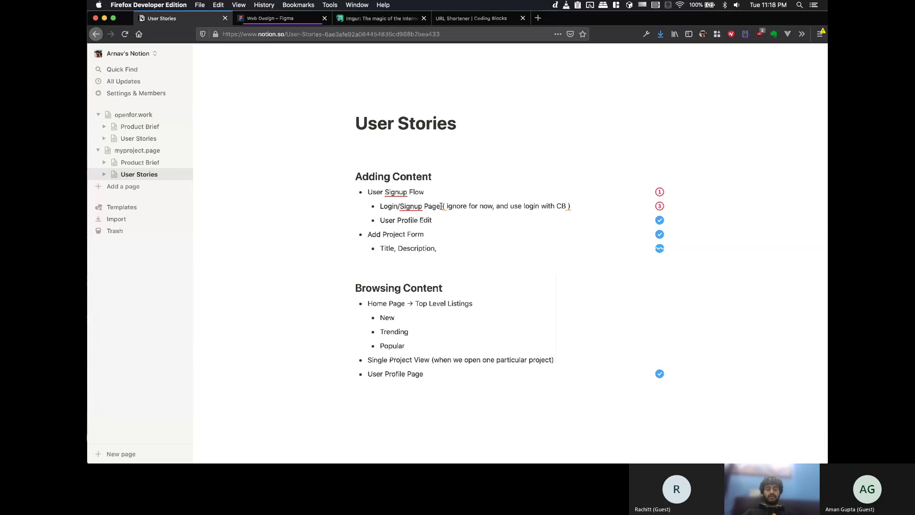
type("Summary, ")
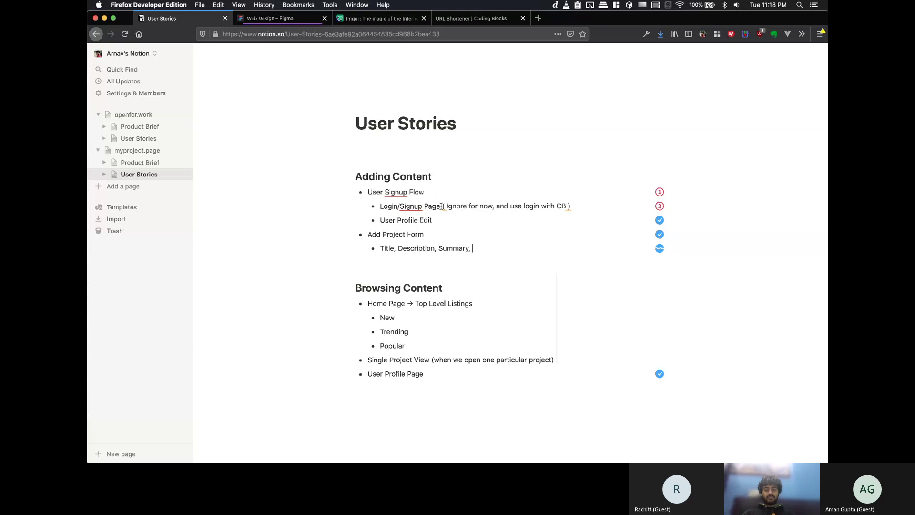
type("Photos,")
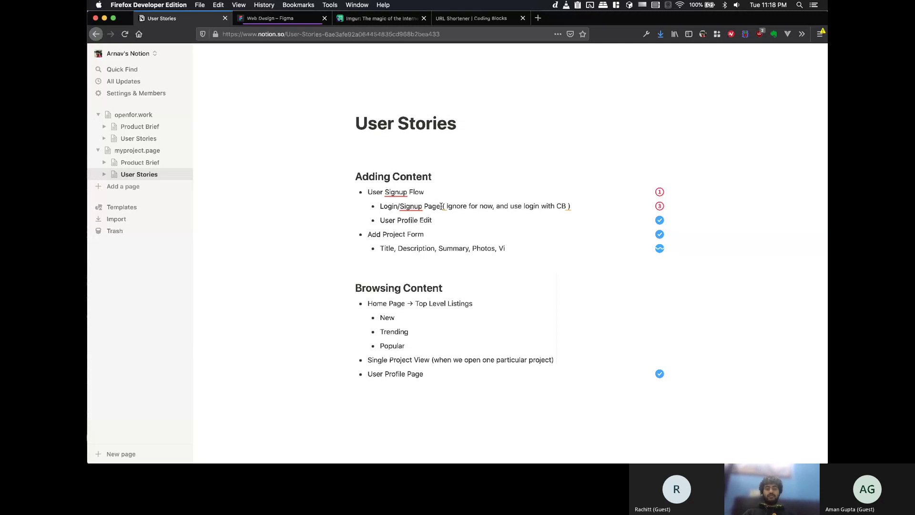
type(" Vi")
key("BackSpace")
key("BackSpace")
type("Demo Vid")
key("BackSpace")
key("BackSpace")
type("Video")
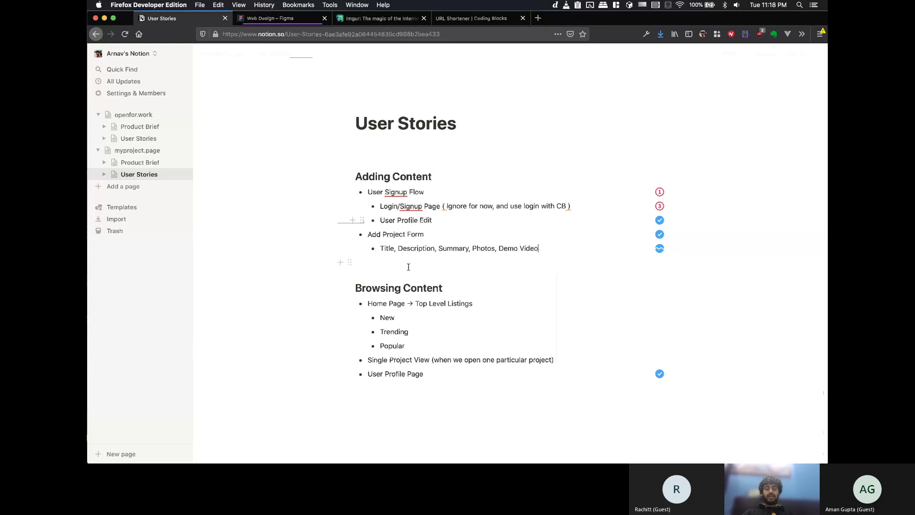
- Mark Title, Description and Photos as required by adding asterisks
left_click(394, 248)
type("*")
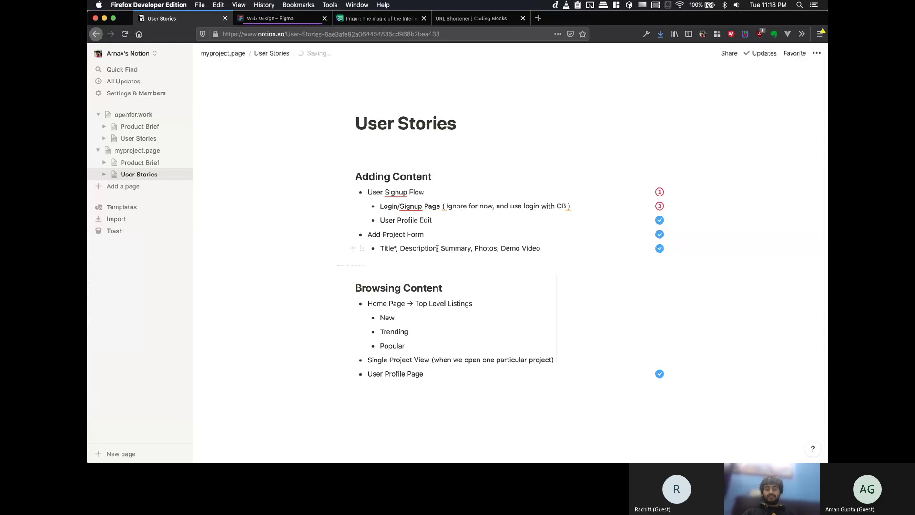
left_click(436, 248)
type("*")
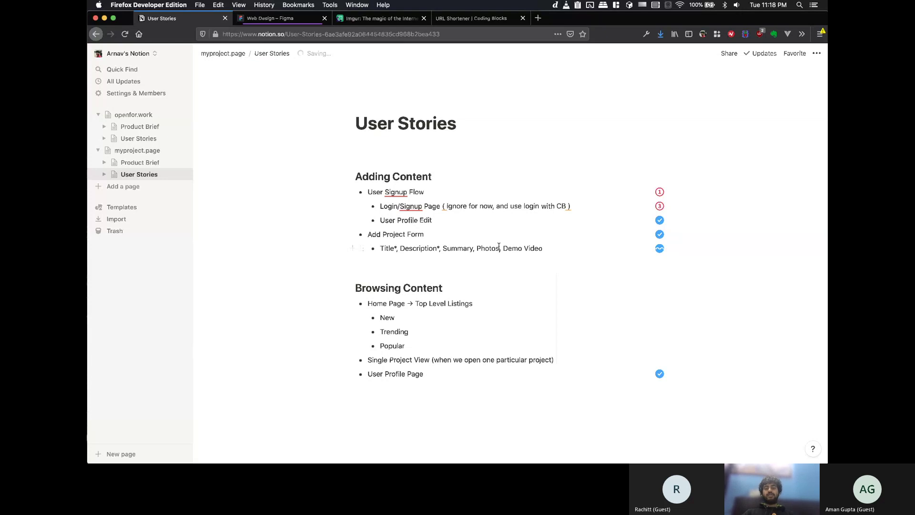
left_click(500, 248)
type("*")
key("Up")
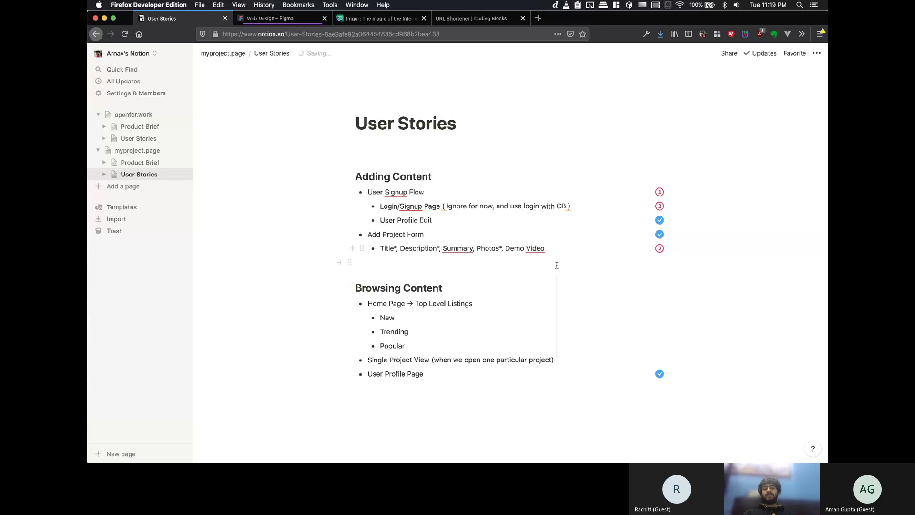
left_click(555, 254)
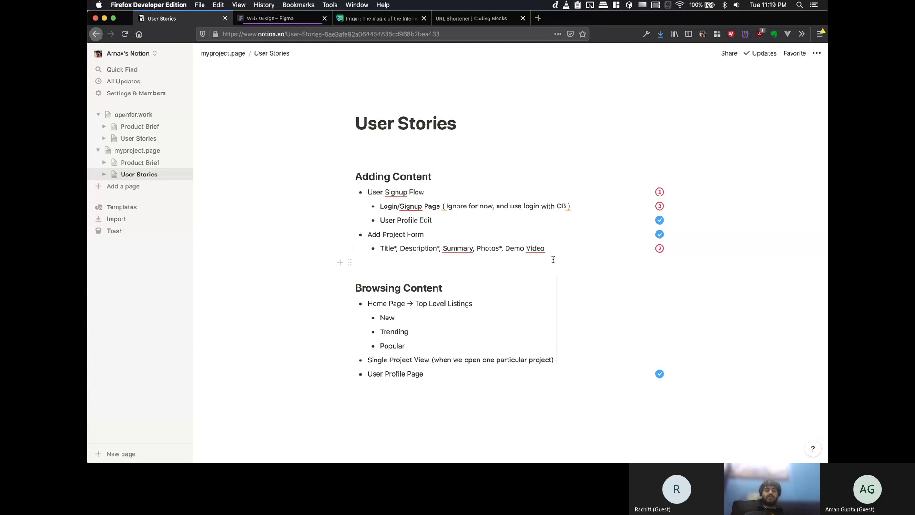
- Nest a comments note about a Disqus-powered comments section under Single Project View
left_click(436, 376)
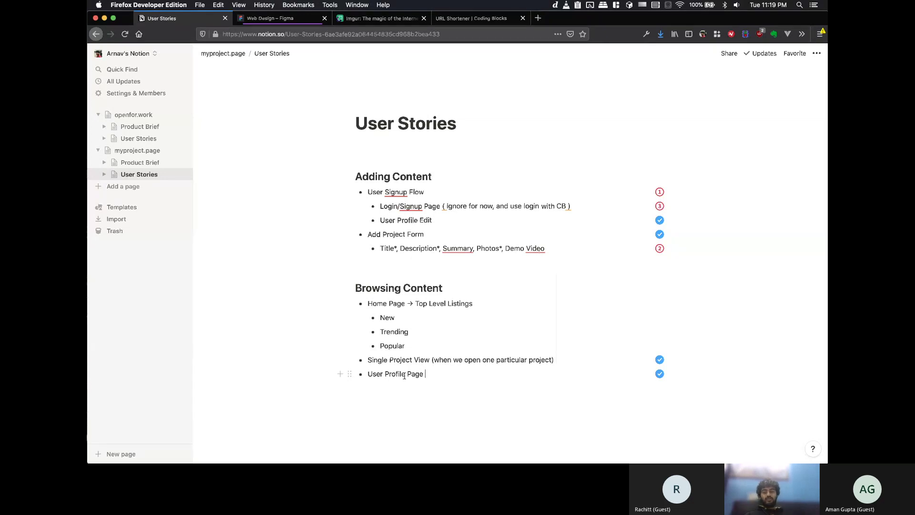
left_click_drag(377, 361, 444, 362)
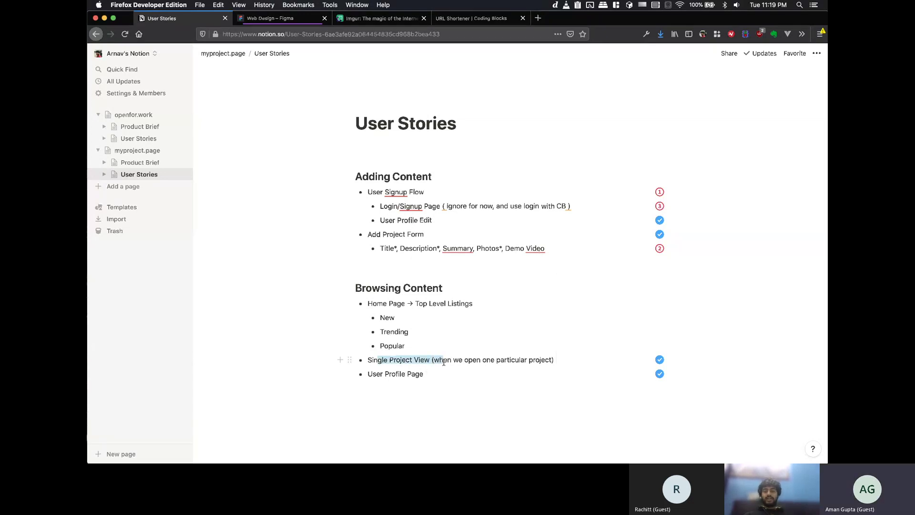
left_click(564, 361)
key("Return")
key("Tab")
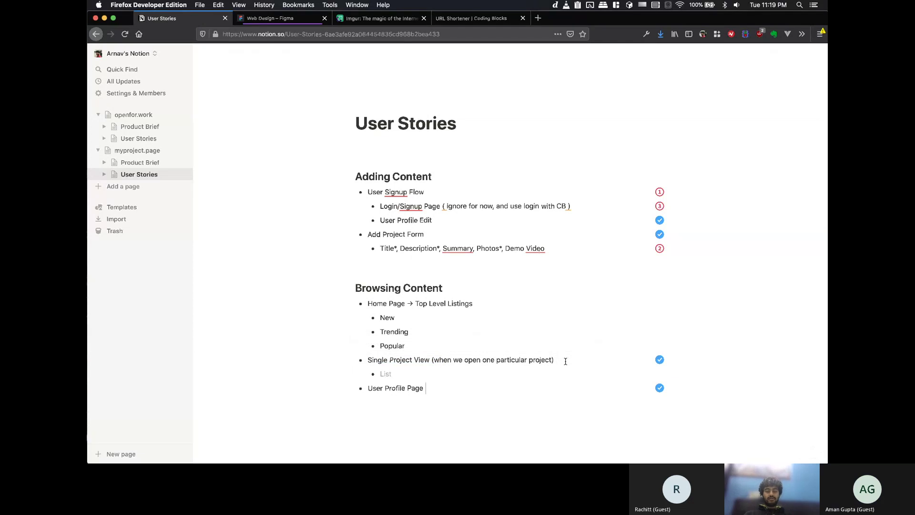
type("Commens")
type("s section")
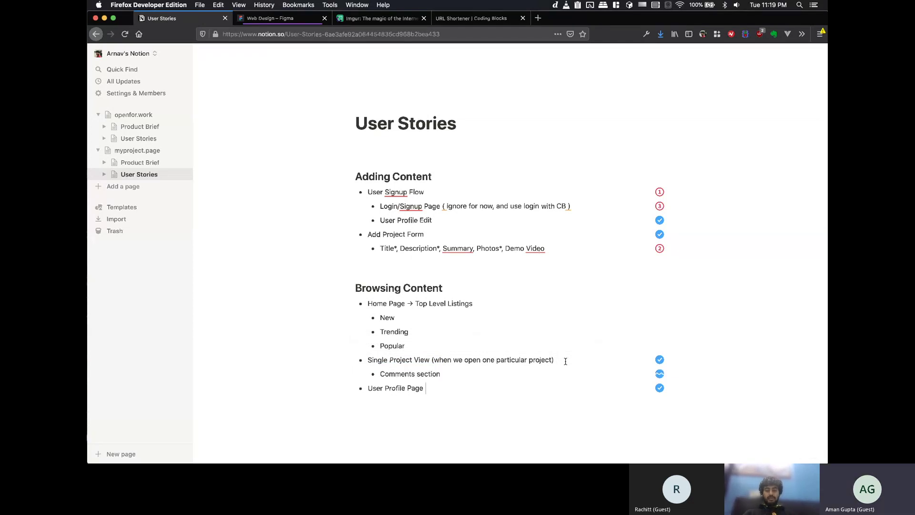
type(" - pow")
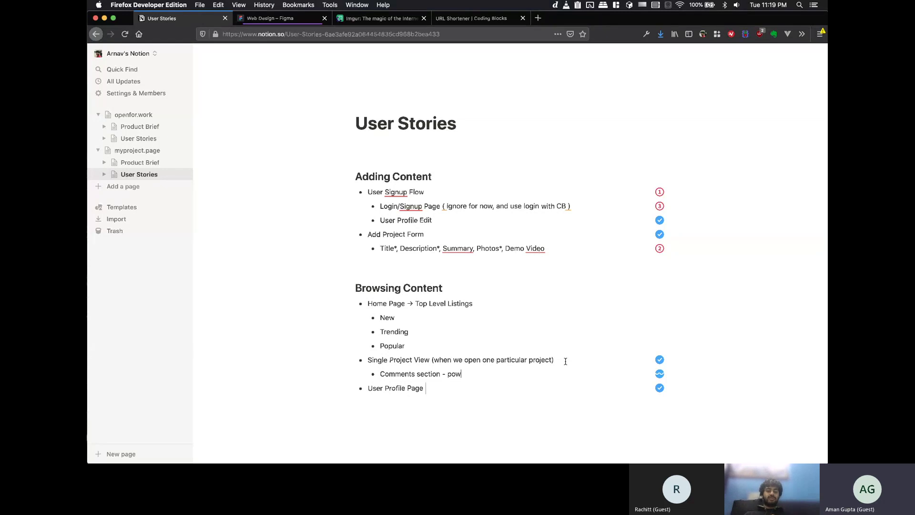
type("red by Disqus")
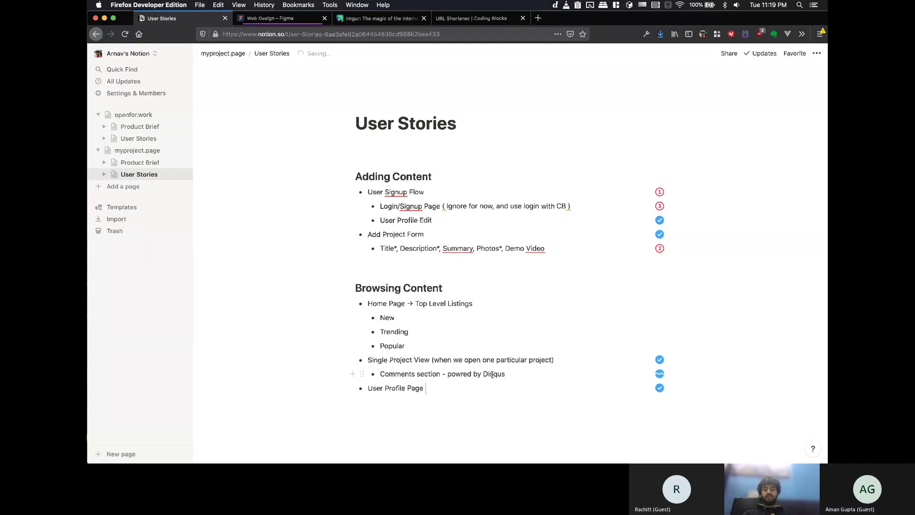
- Correct the misspelled 'powred' to 'powered' using the spelling suggestions
left_click_drag(484, 374, 521, 374)
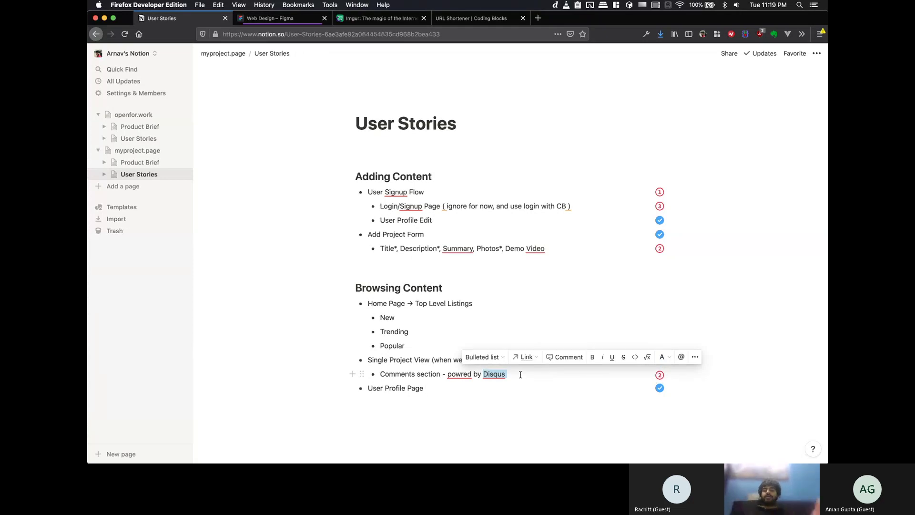
left_click(521, 375)
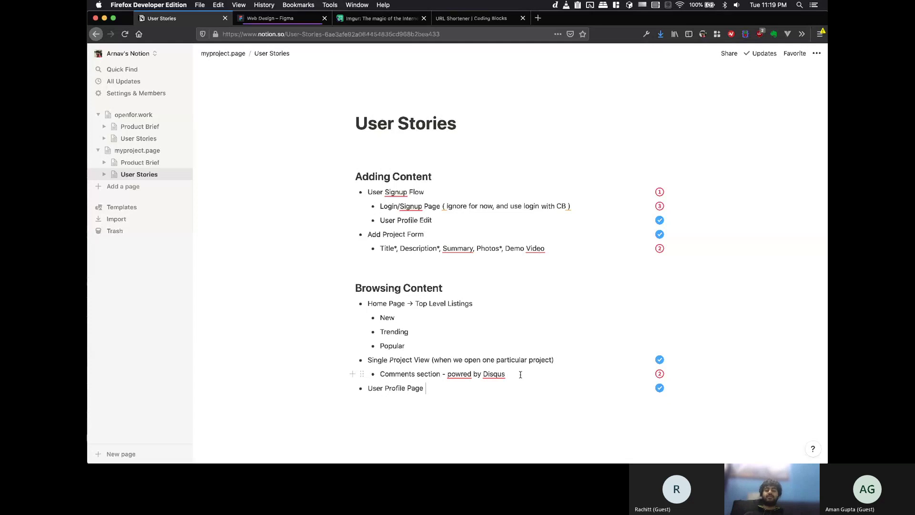
right_click(466, 379)
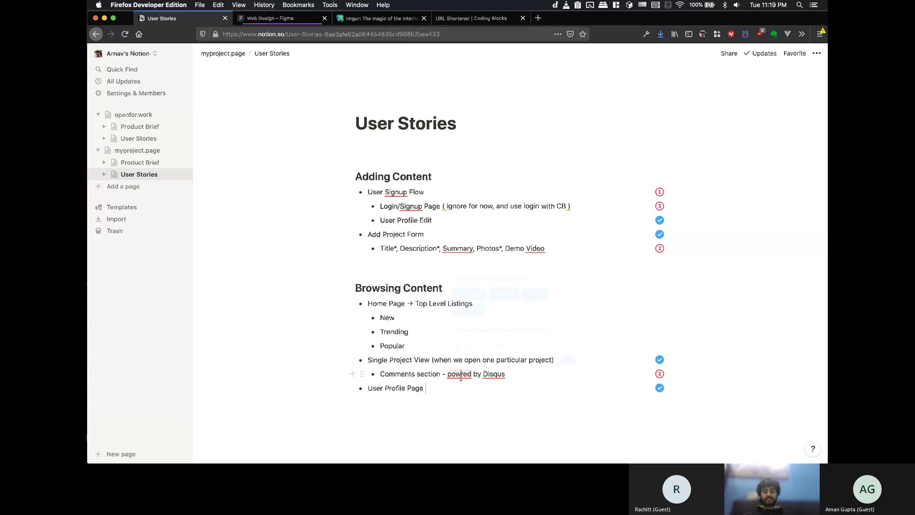
left_click(462, 265)
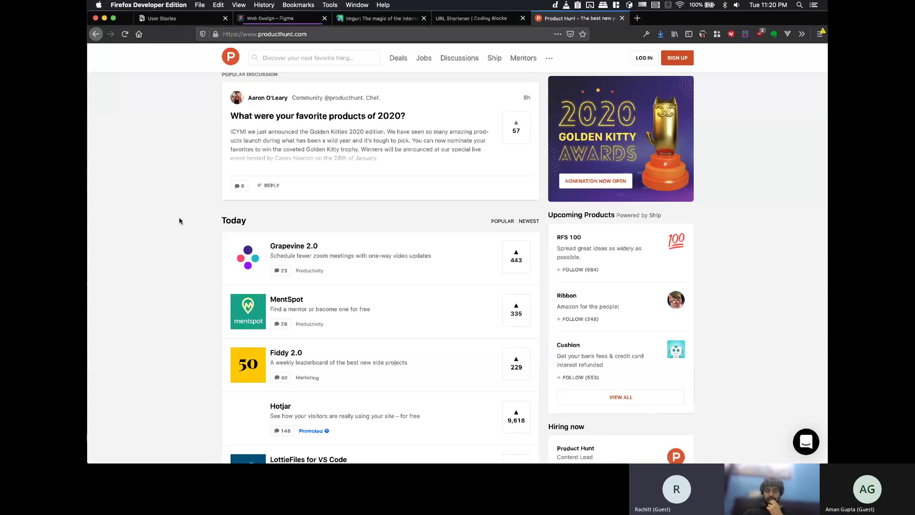
- Scroll through Product Hunt's Today product list
scroll(180, 219, "up", 1)
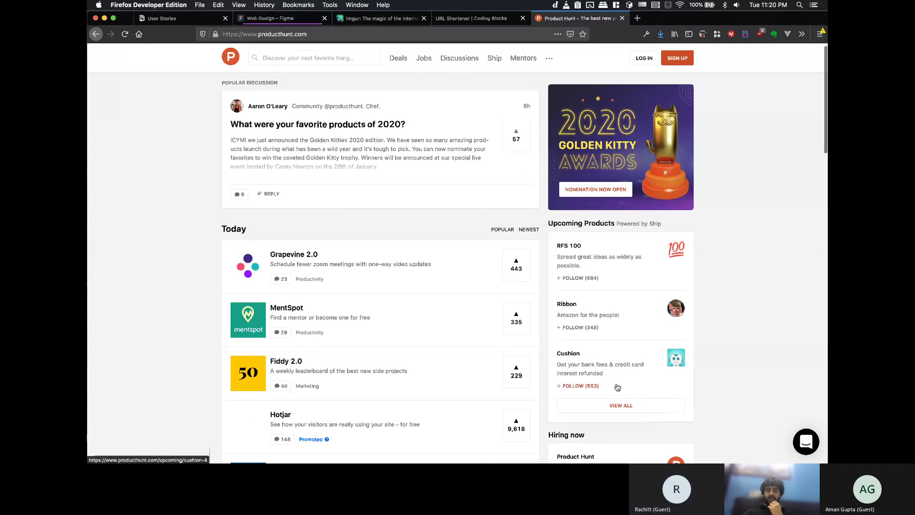
scroll(621, 390, "down", 5)
scroll(617, 388, "up", 2)
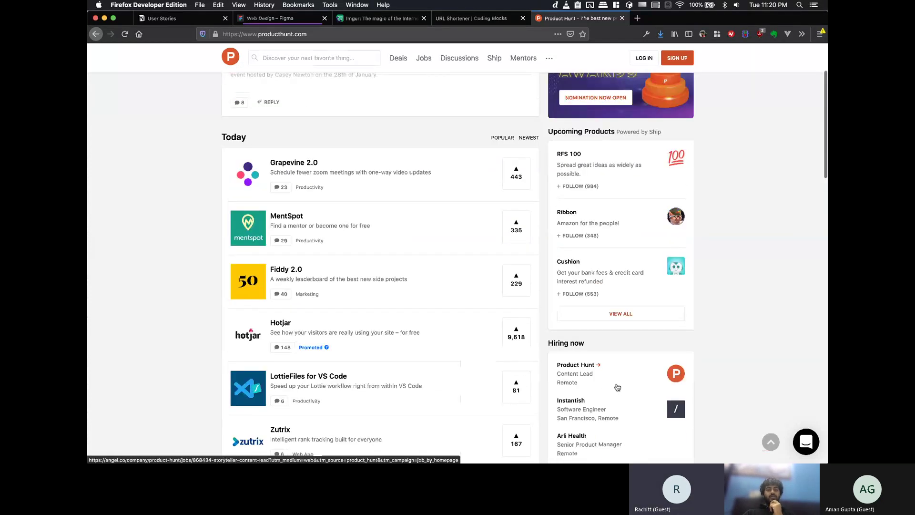
scroll(618, 387, "up", 3)
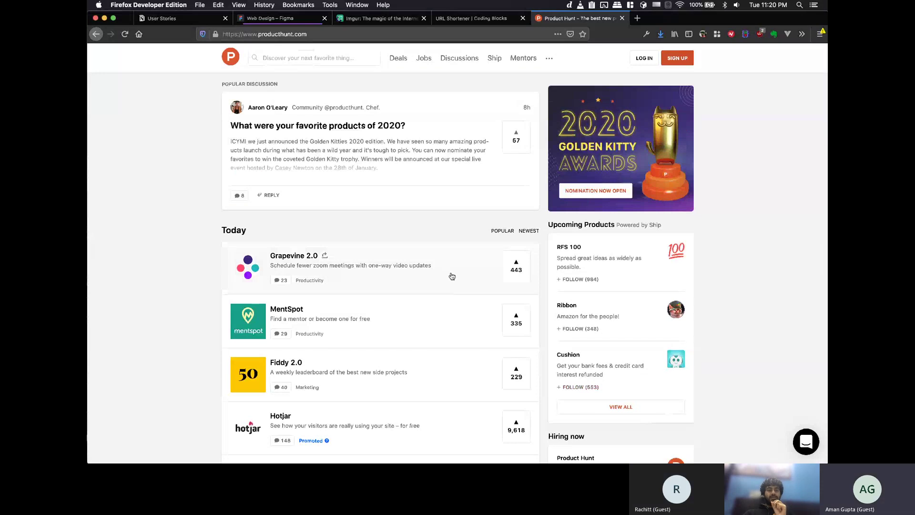
scroll(395, 230, "down", 1)
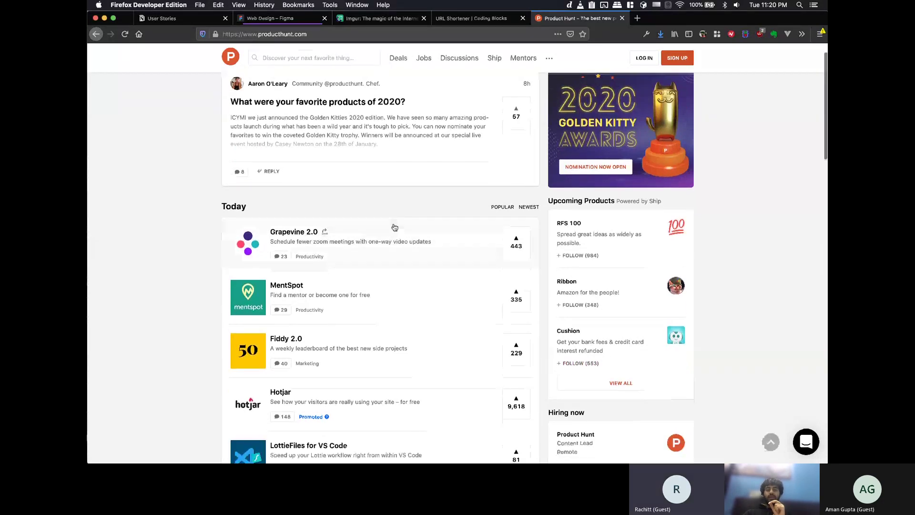
scroll(394, 227, "down", 5)
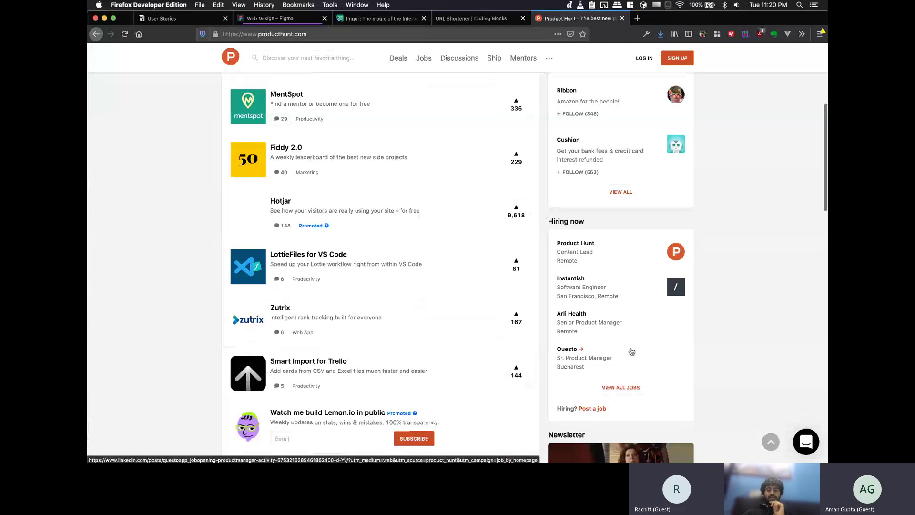
scroll(496, 269, "down", 2)
scroll(491, 253, "up", 1)
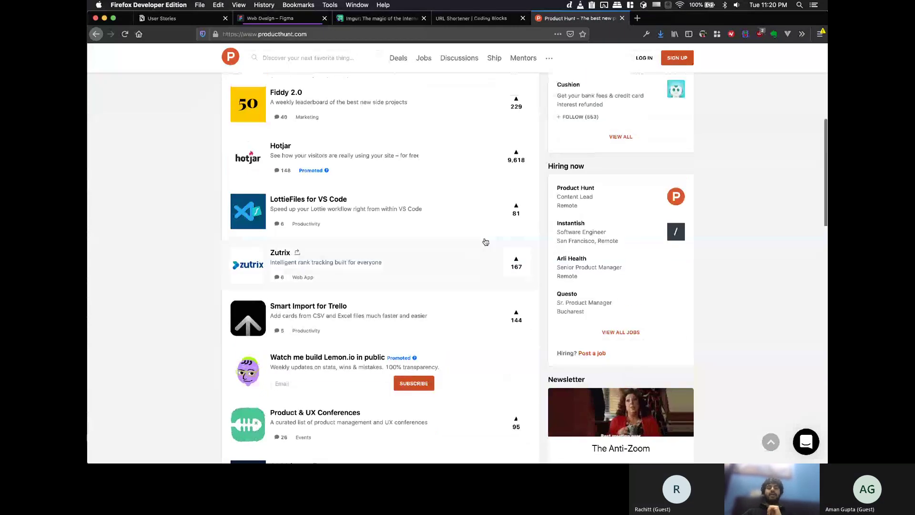
scroll(484, 241, "up", 7)
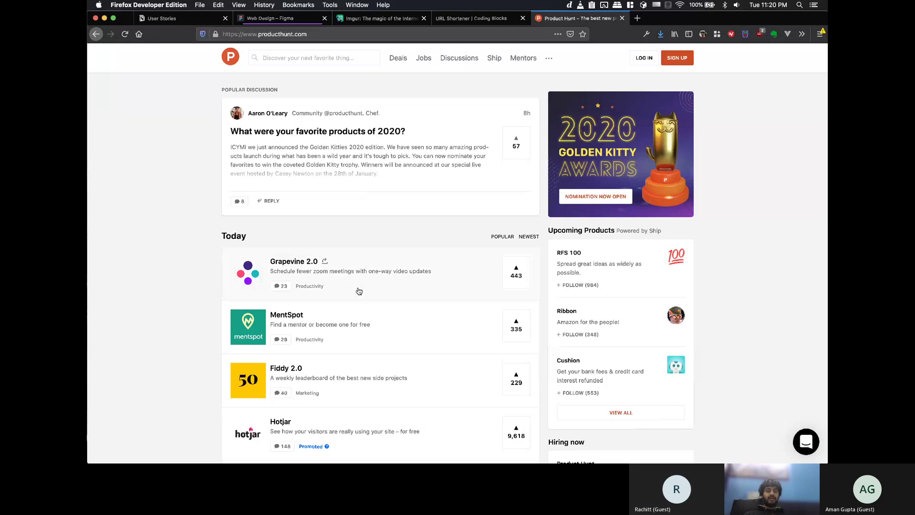
scroll(330, 155, "down", 5)
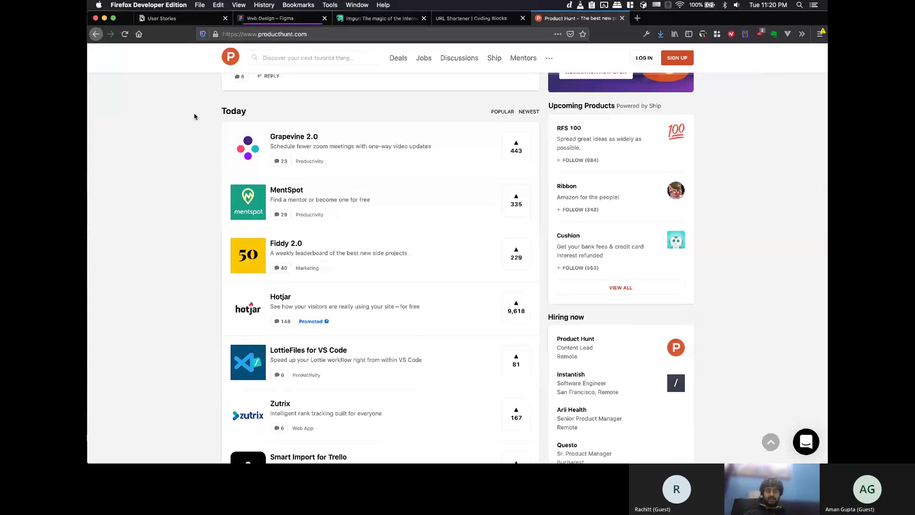
- Capture a region screenshot of the Today product list
key("super+shift+4")
left_click_drag(204, 99, 546, 431)
scroll(586, 350, "up", 2)
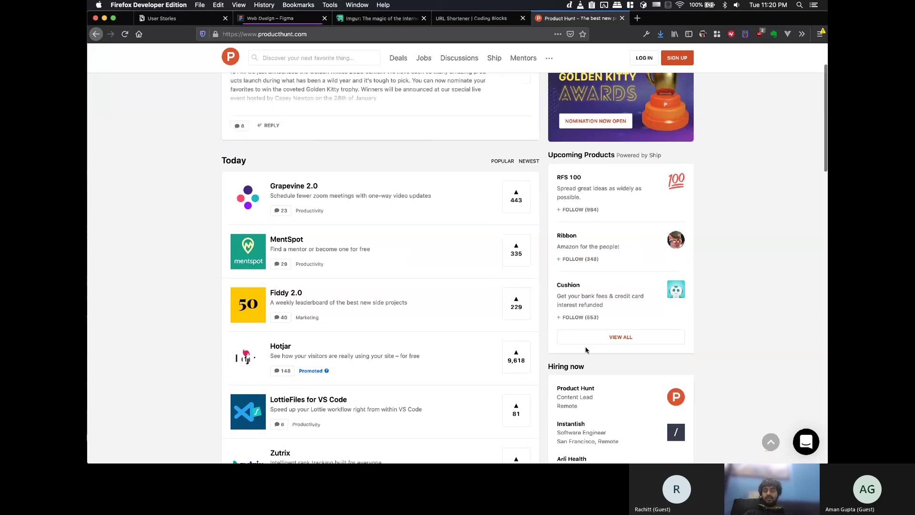
scroll(587, 350, "up", 3)
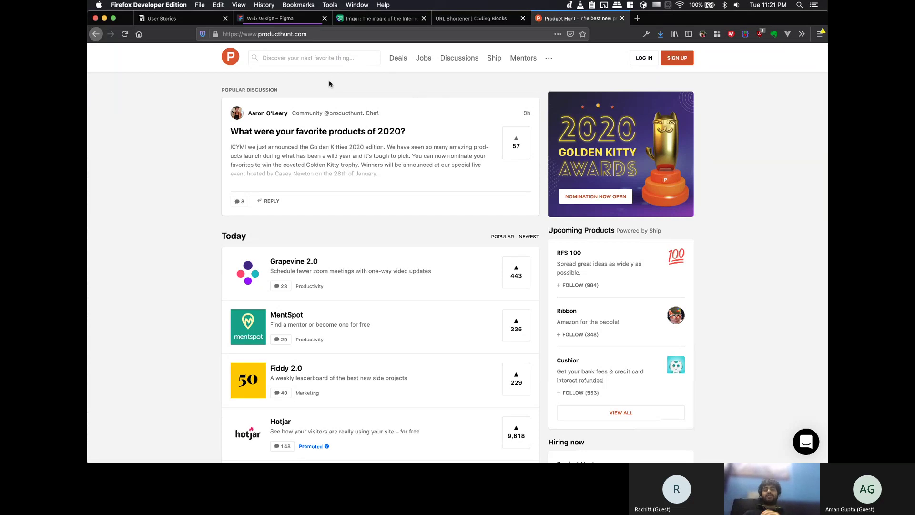
left_click(182, 21)
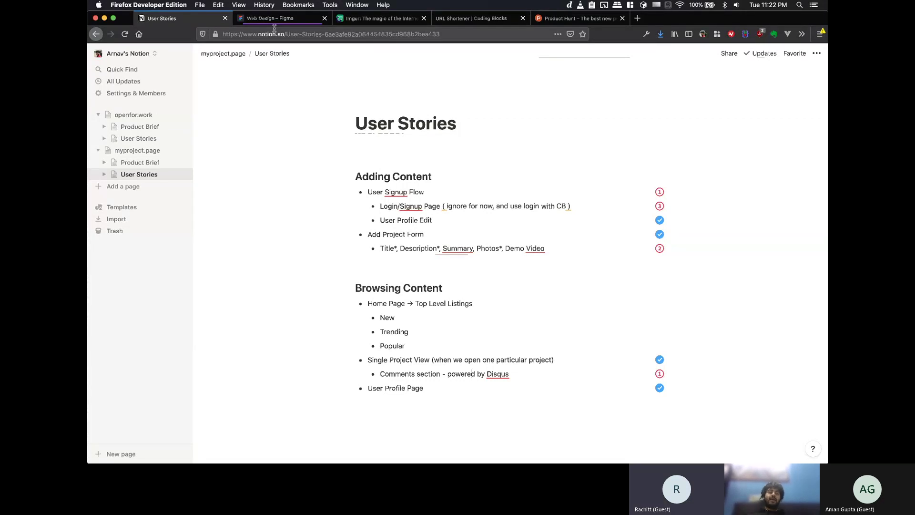
- Leave the Web Design file and open UI/UX in Team Code Blitz's App Design project
left_click(272, 19)
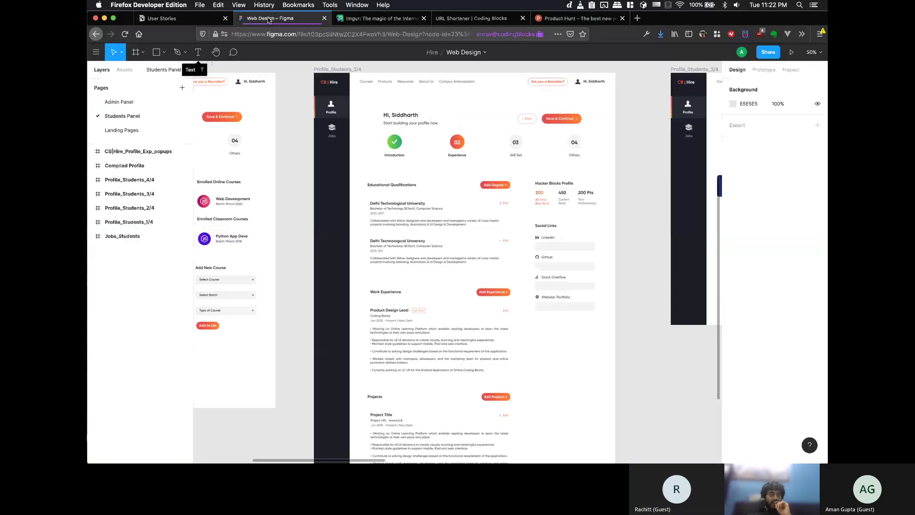
left_click(98, 54)
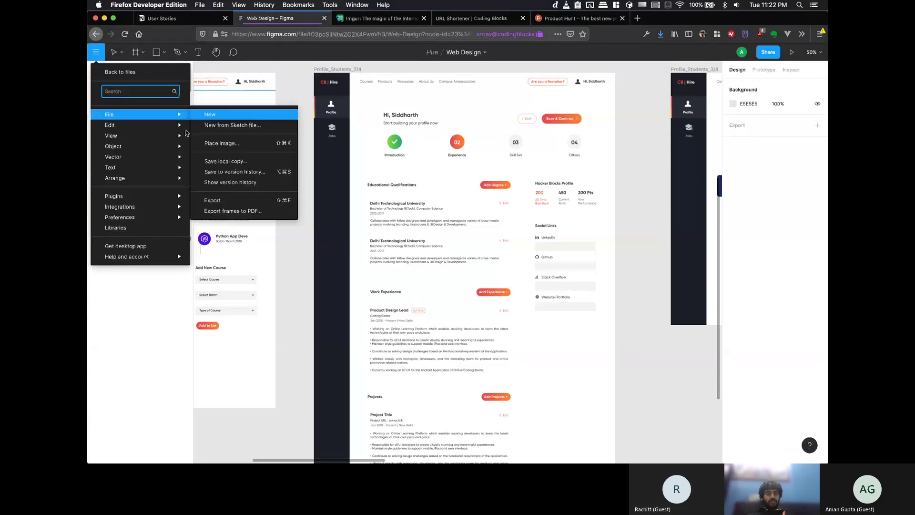
left_click(128, 73)
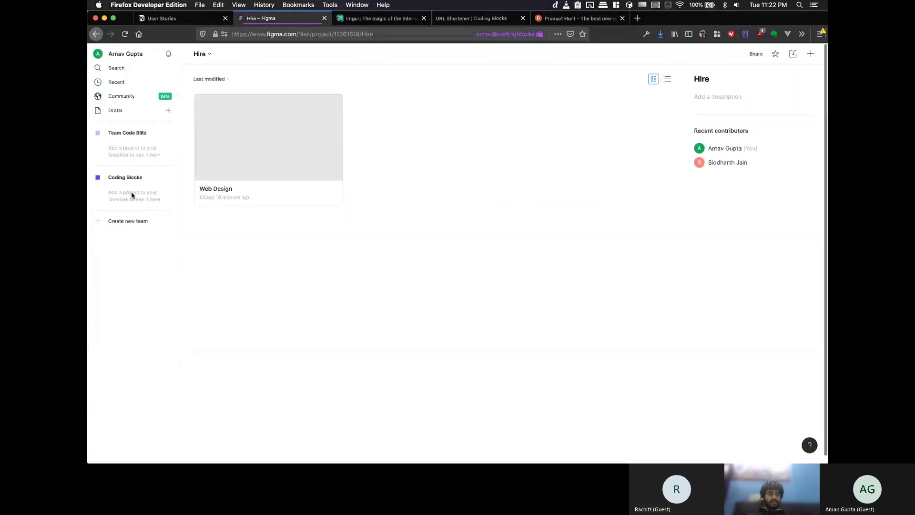
left_click(139, 134)
left_click(248, 134)
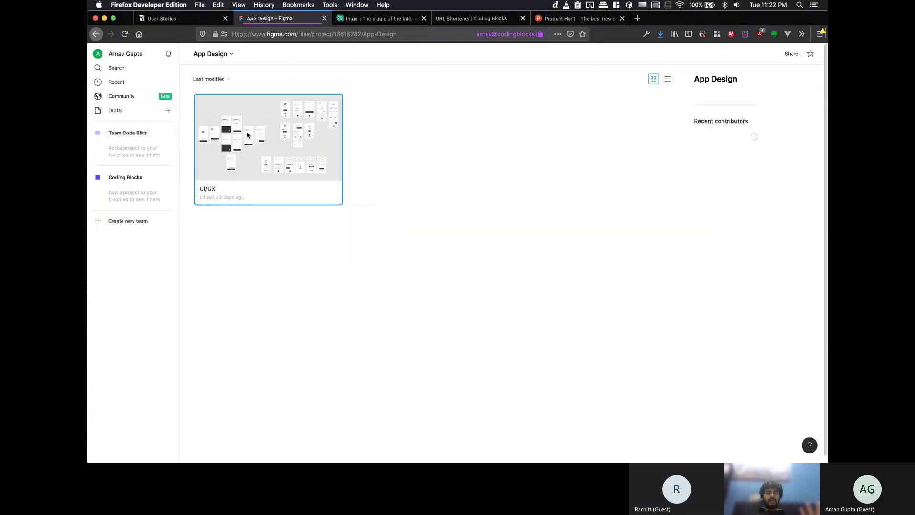
double_click(265, 156)
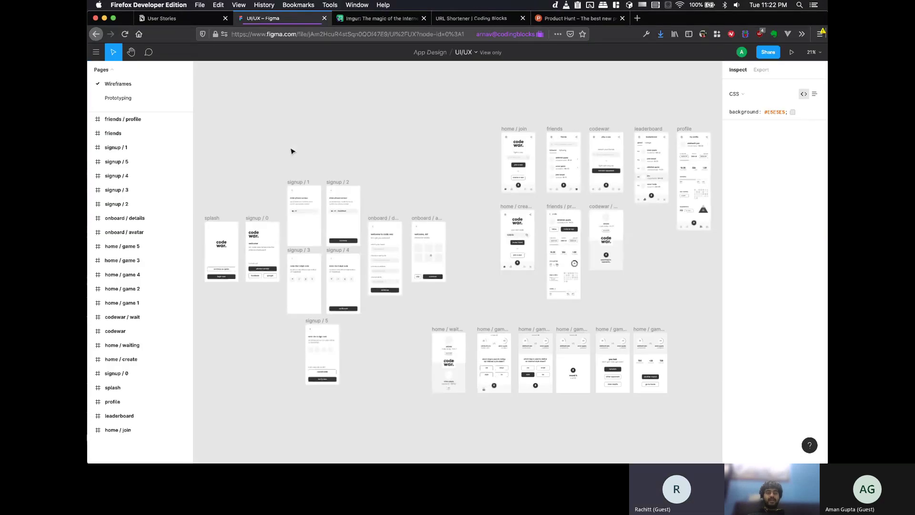
- Browse the UI/UX frames from signup / 3 onward, then go back to App Design
left_click(288, 254)
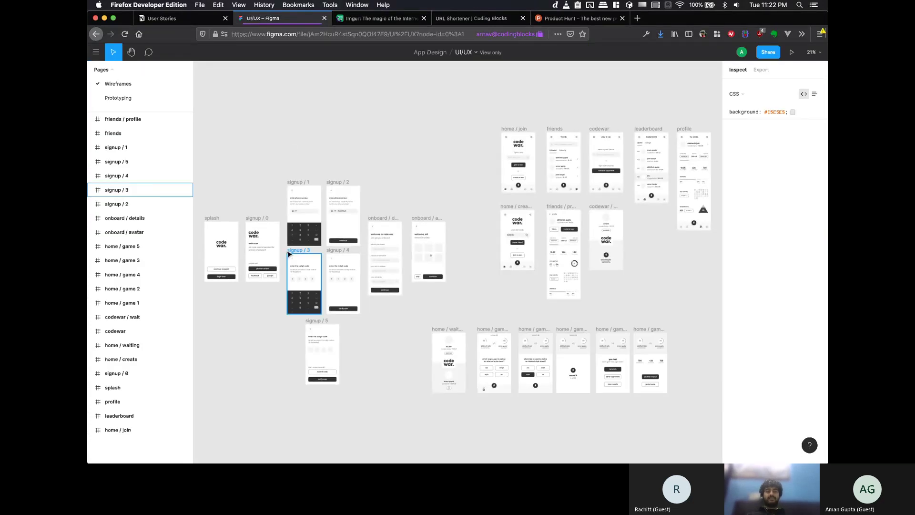
scroll(289, 254, "up", 10)
key("n")
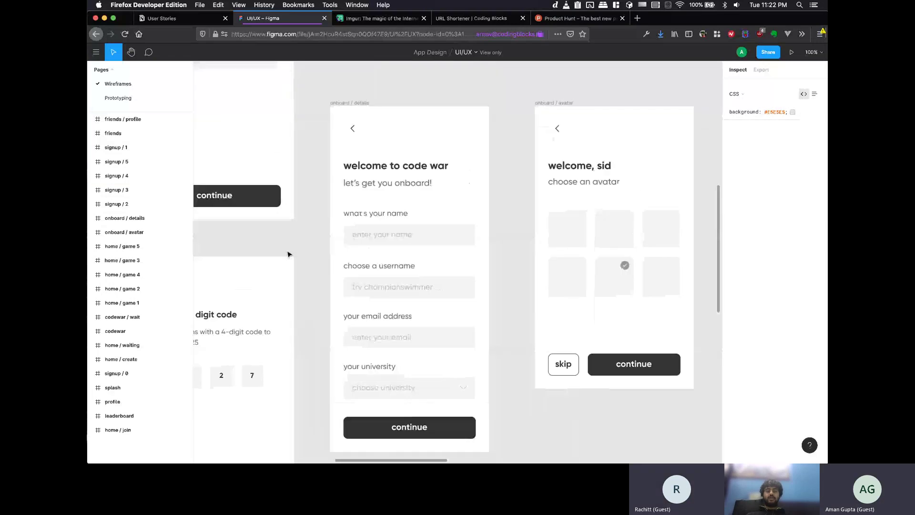
key("n")
scroll(378, 306, "down", 8)
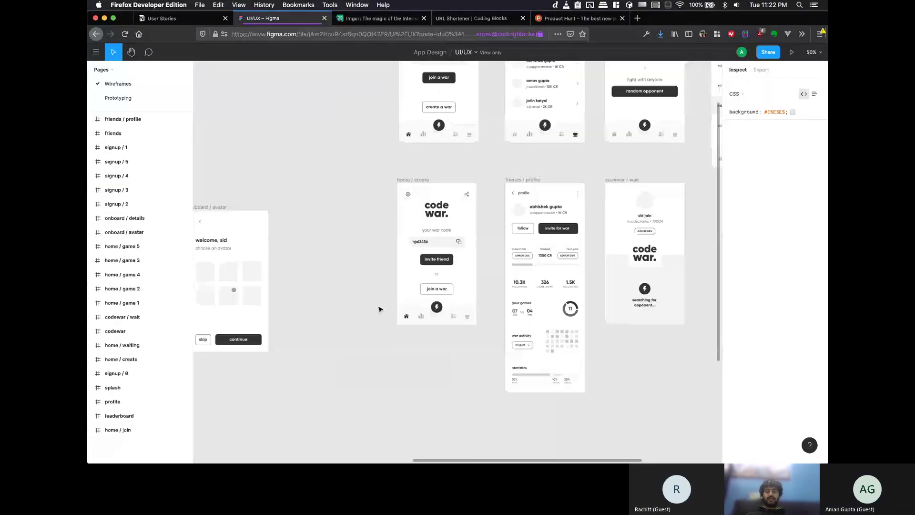
scroll(380, 309, "up", 4)
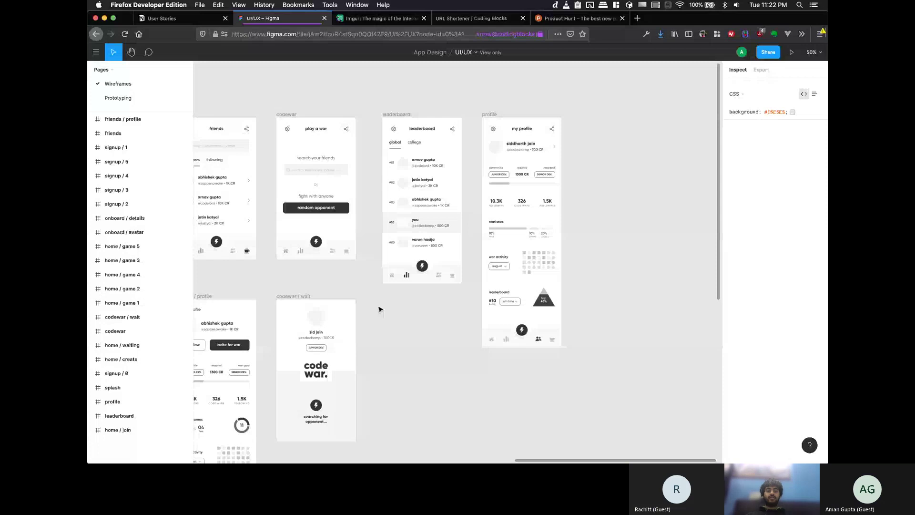
scroll(380, 309, "down", 2)
scroll(380, 309, "left", 5)
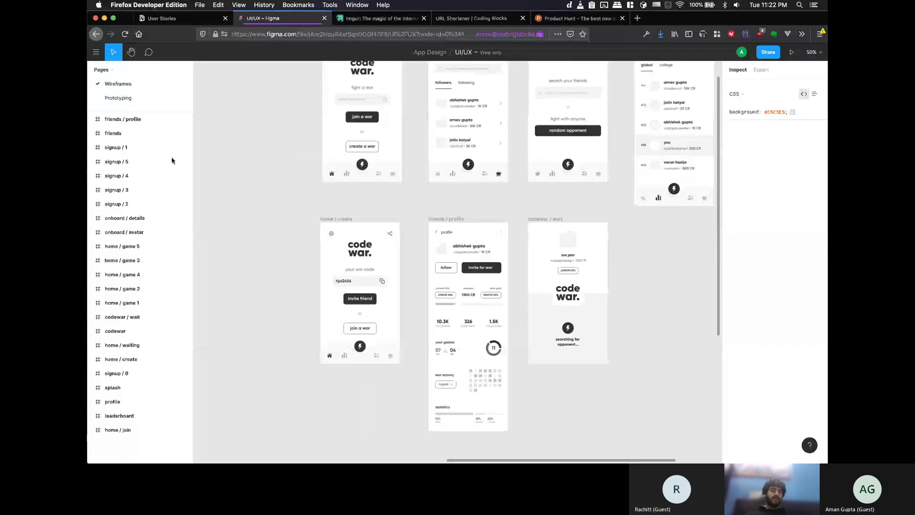
left_click(96, 35)
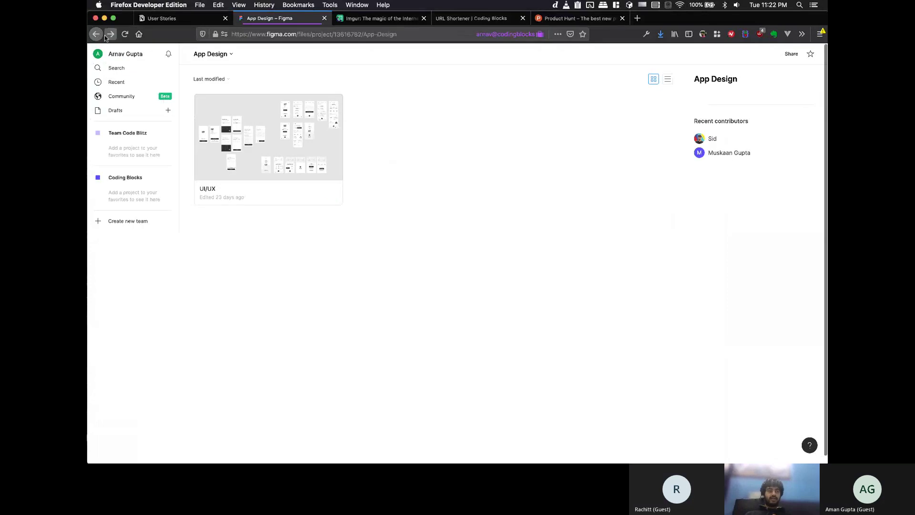
- Navigate back through the Team Code Blitz pages and pan around the Prototyping page's code war screens
left_click(96, 34)
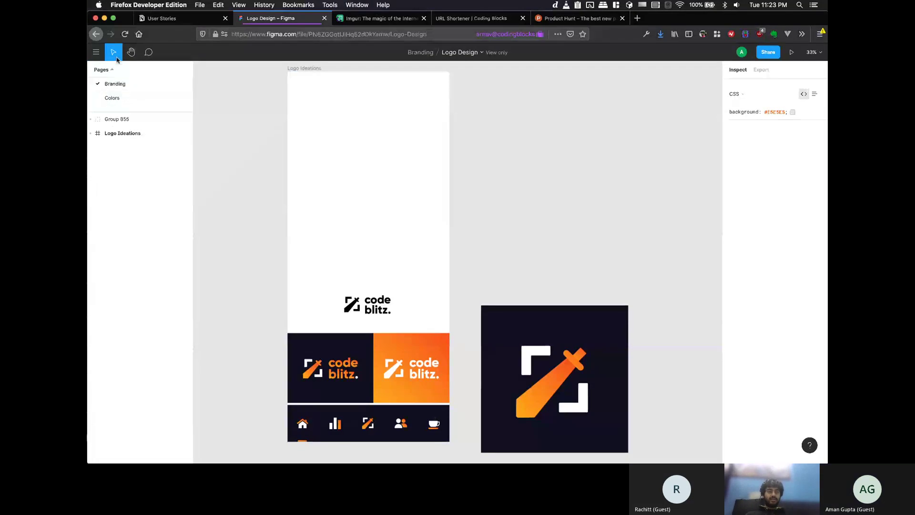
left_click(95, 34)
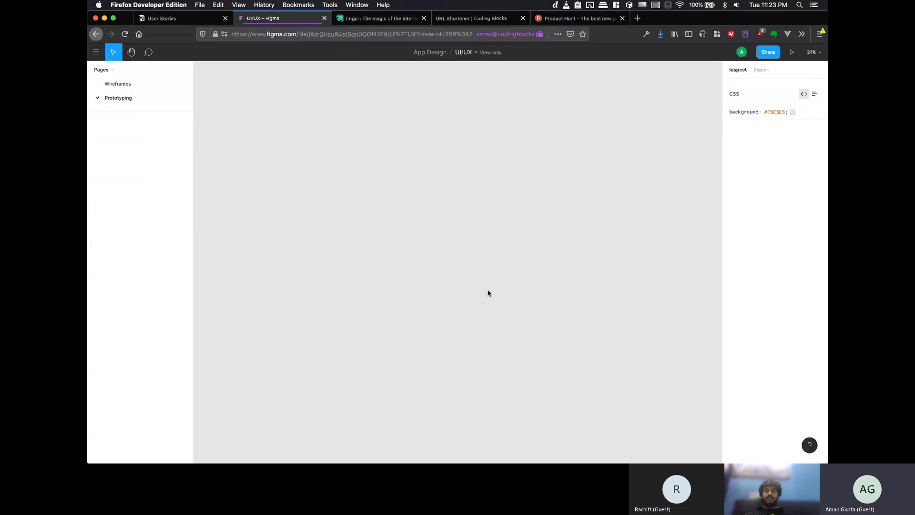
scroll(489, 293, "down", 5)
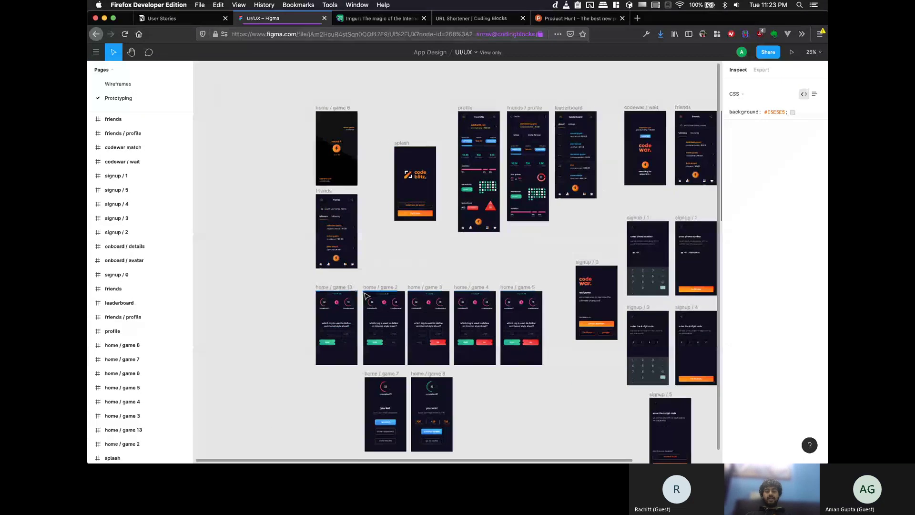
scroll(367, 296, "up", 5)
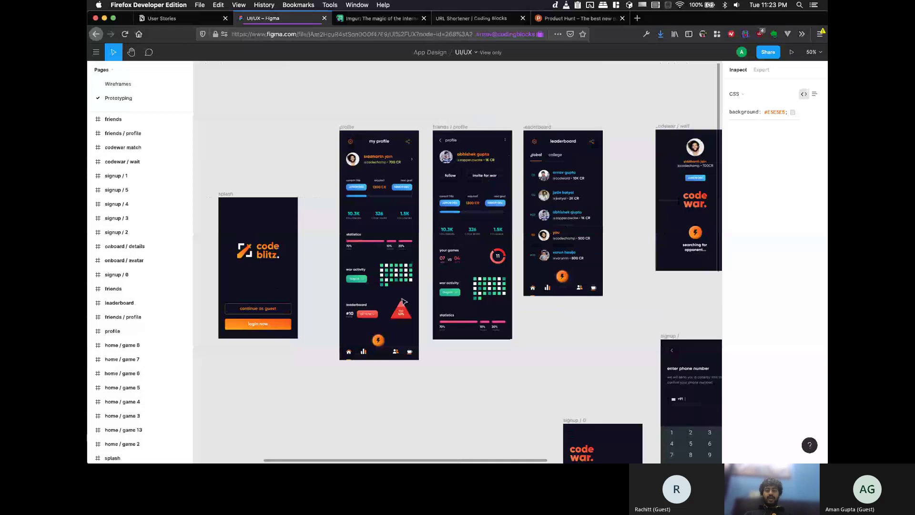
scroll(401, 302, "down", 5)
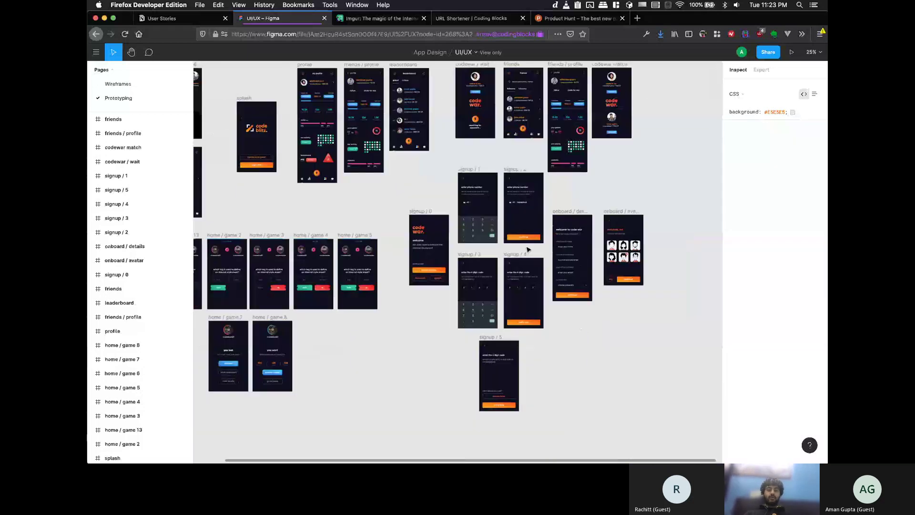
scroll(471, 216, "left", 4)
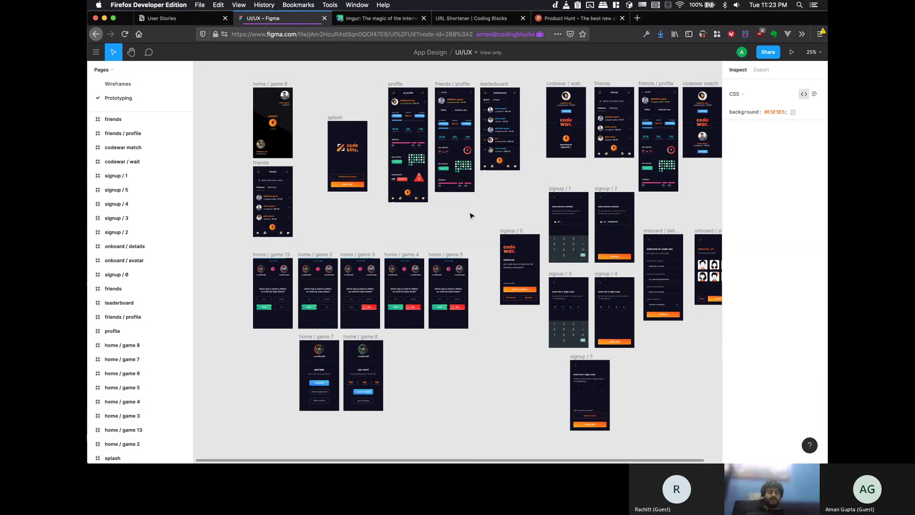
- Return to User Stories, then open excalidraw.com in a new tab via the 'excali' suggestion
left_click(183, 20)
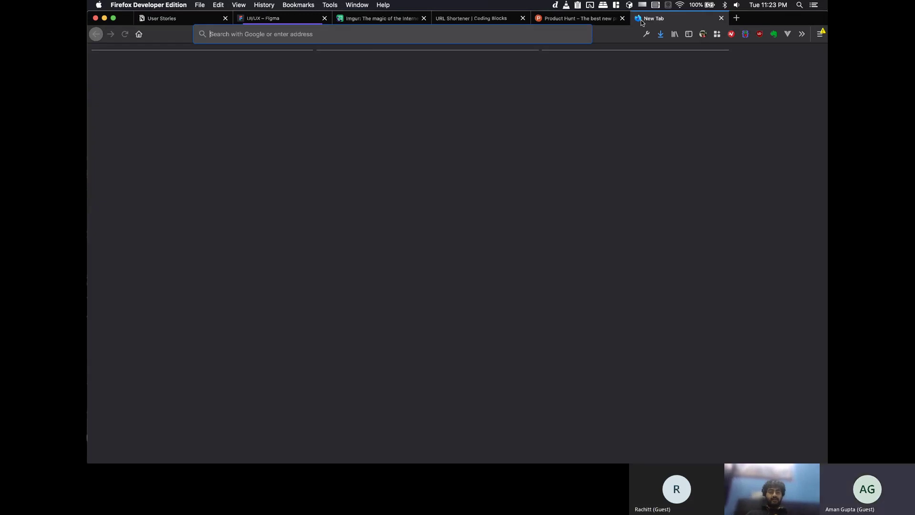
left_click(640, 21)
type("excali")
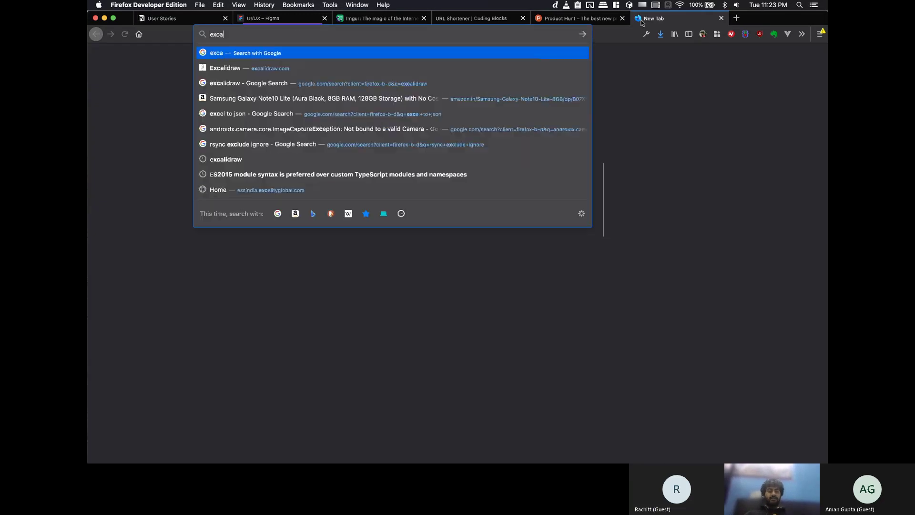
key("Down")
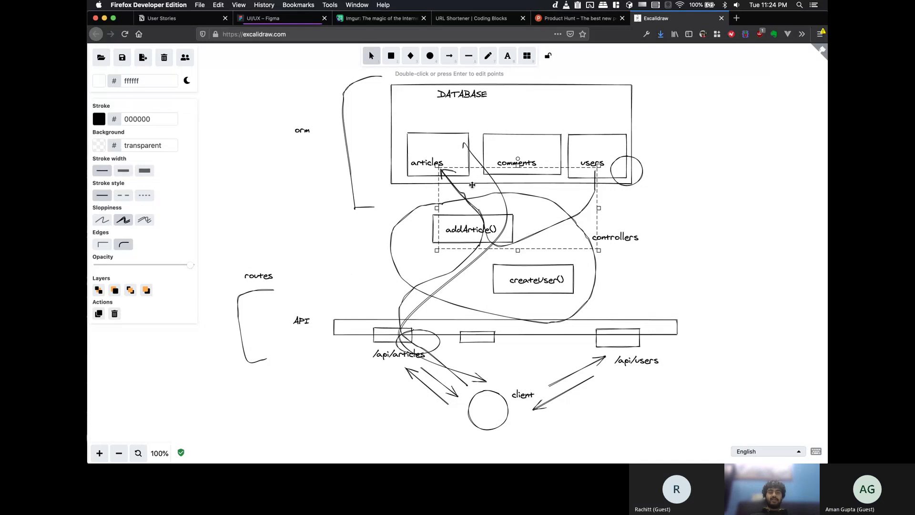
- Draw a tall box near orm holding a small circle and two small rectangles, then return to User Stories
key("r")
left_click_drag(233, 120, 291, 225)
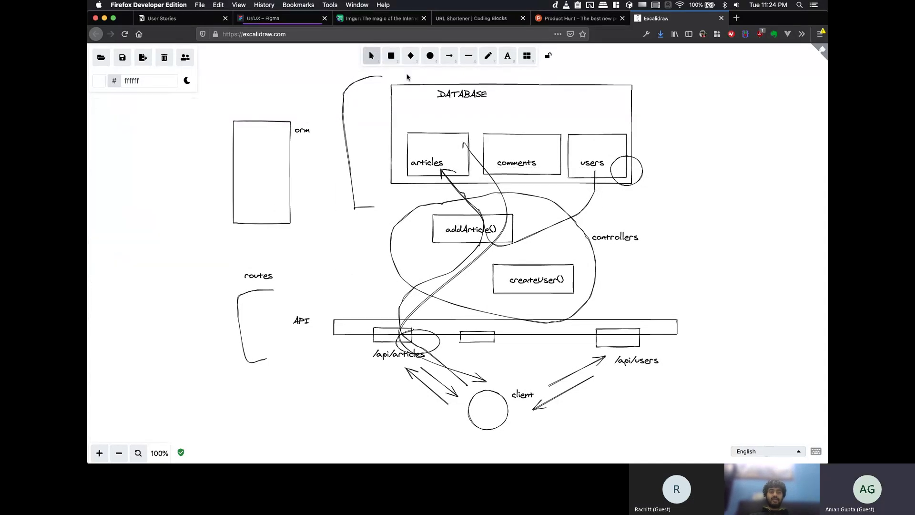
key("e")
left_click_drag(241, 132, 258, 150)
left_click(395, 61)
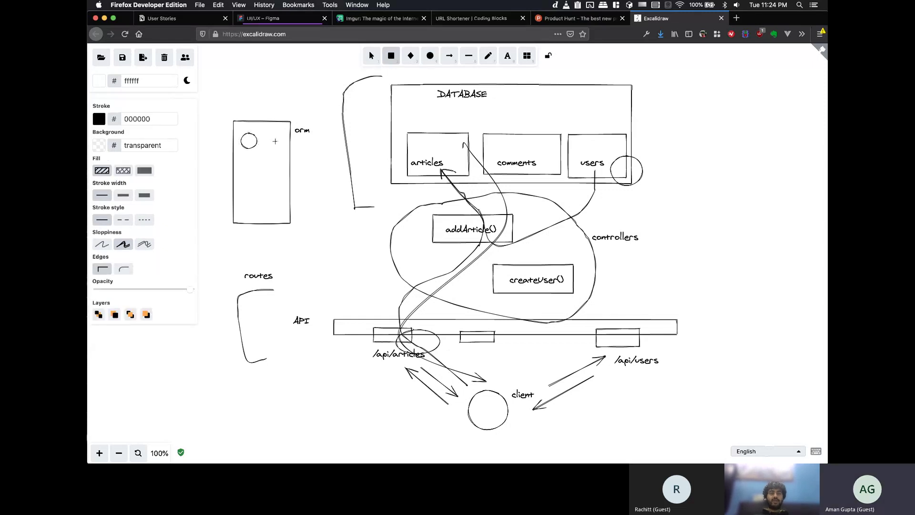
left_click_drag(260, 137, 287, 179)
key("r")
left_click(306, 183)
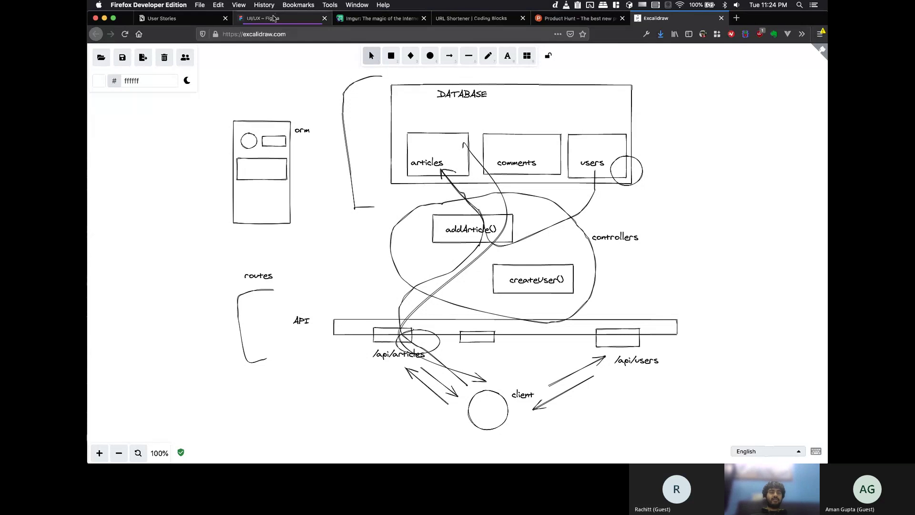
left_click(193, 19)
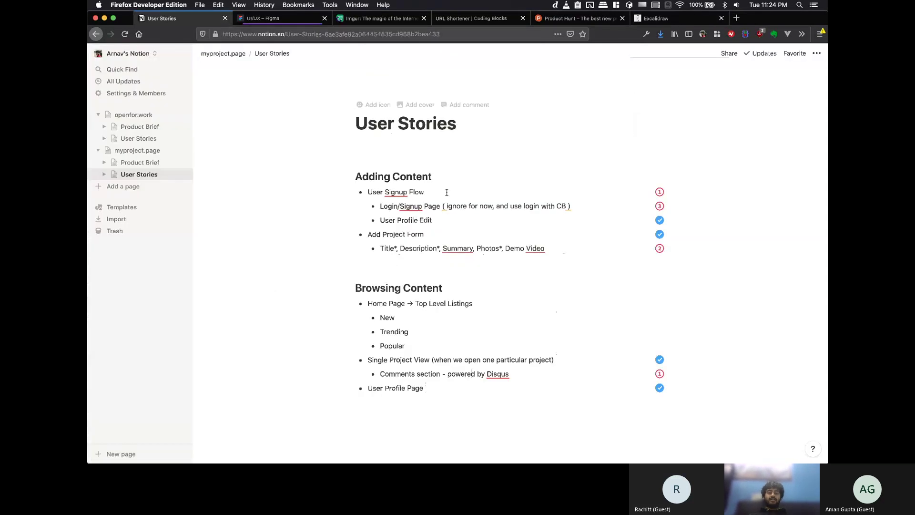
left_click(473, 234)
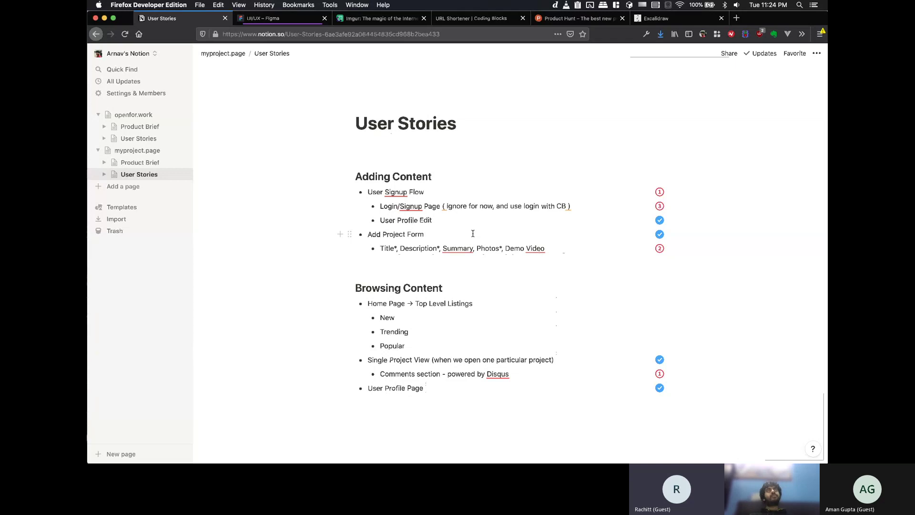
left_click(473, 233)
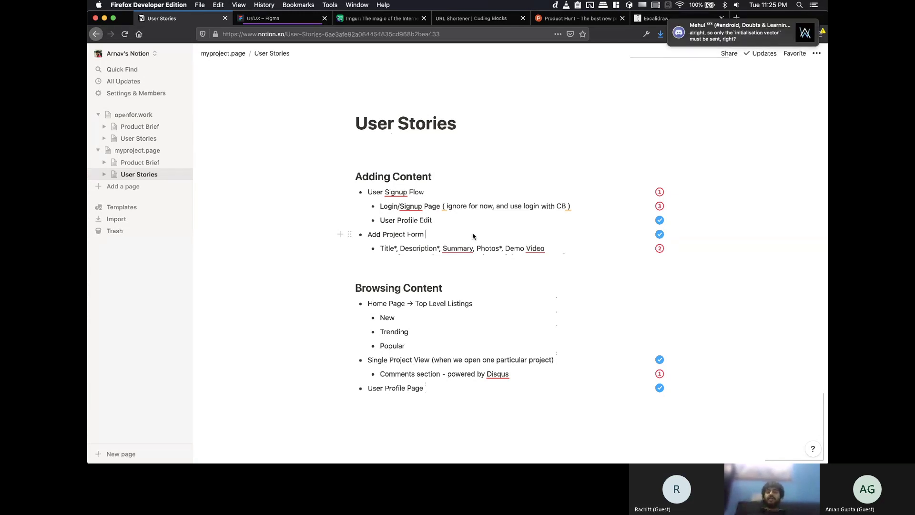
left_click(437, 222)
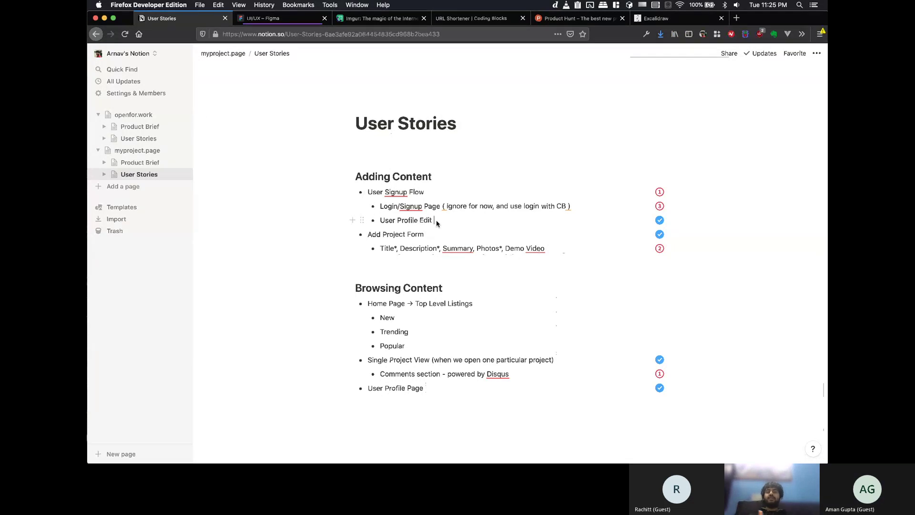